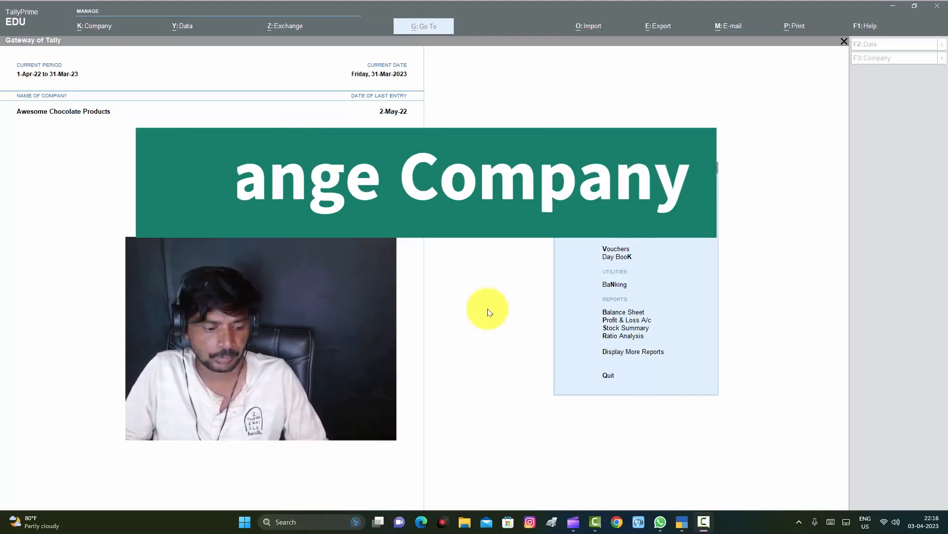
# Step: Start creating a new company, naming it TARAK TUTORIALS with TT as the mailing name
pyautogui.click(482, 292)
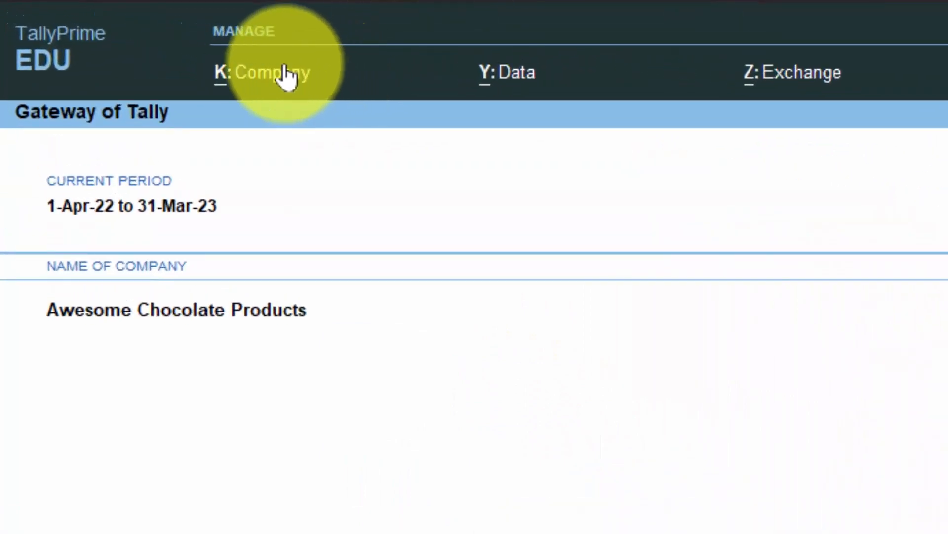
pyautogui.click(286, 75)
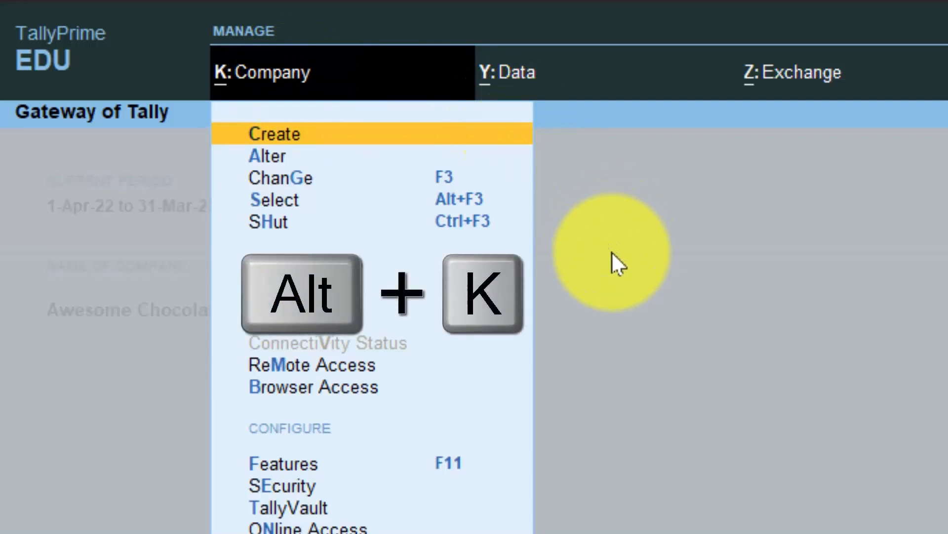
pyautogui.click(302, 141)
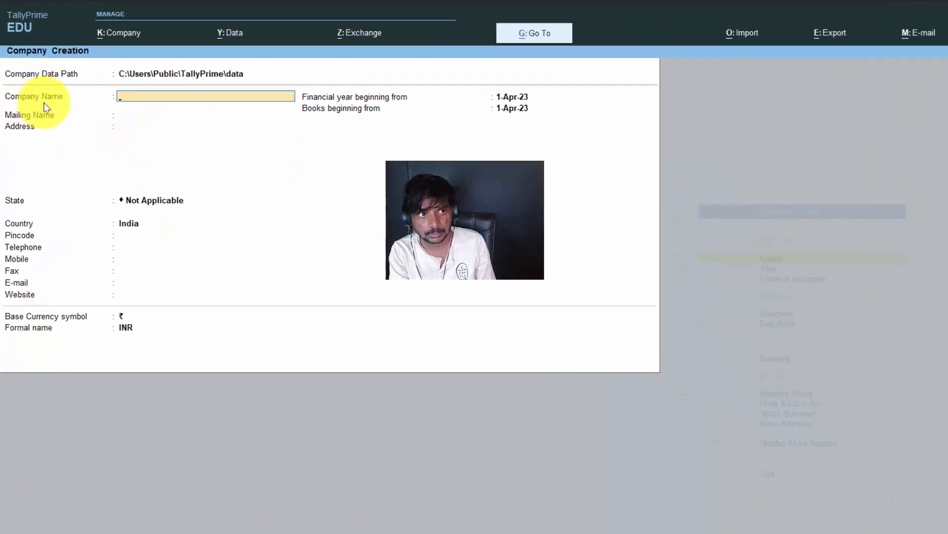
pyautogui.click(109, 75)
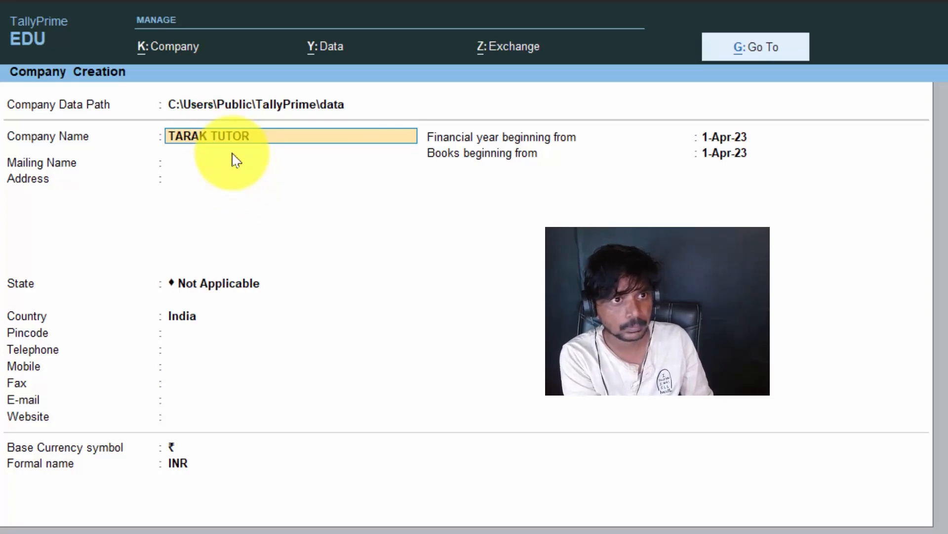
pyautogui.write('S')
pyautogui.press('Return')
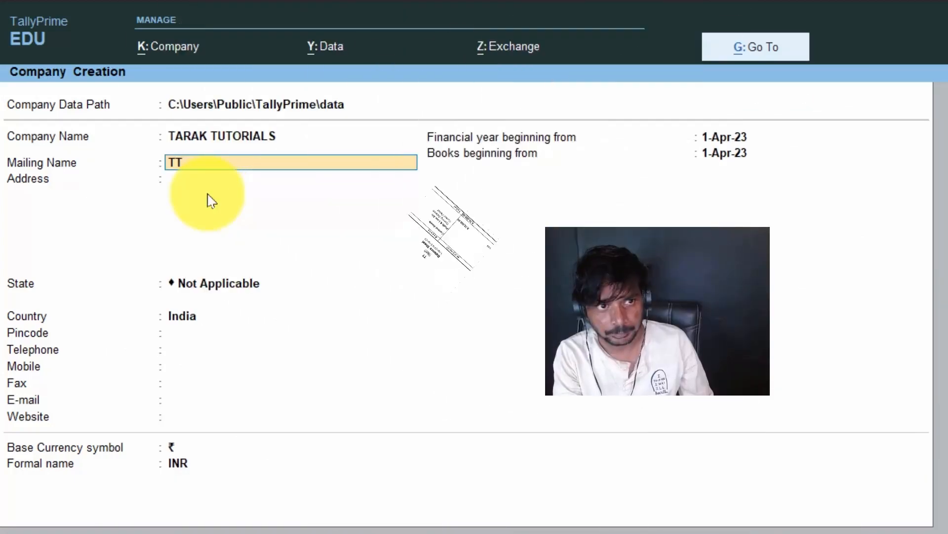
pyautogui.press('Return')
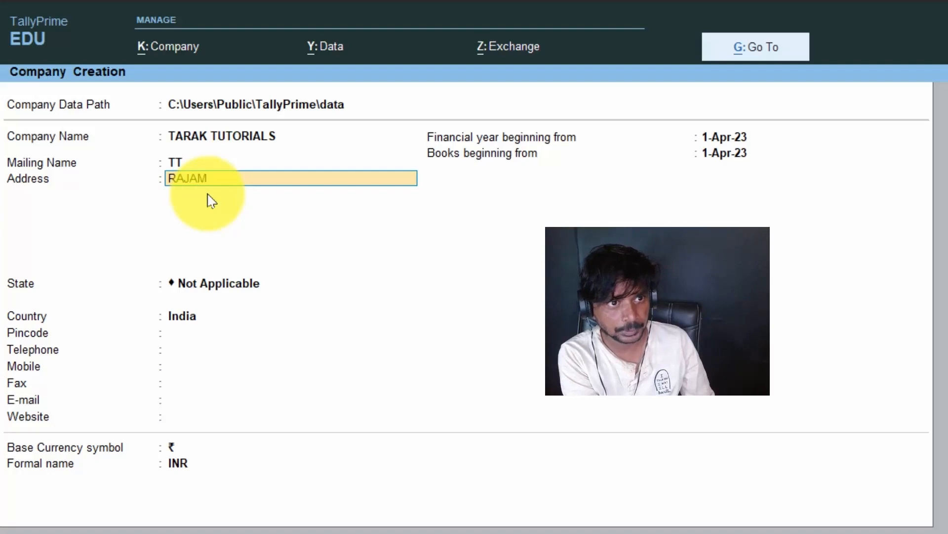
# Step: Enter the company's two-line address and choose Andhra Pradesh as the state
pyautogui.write('RAJAM')
pyautogui.press('Return')
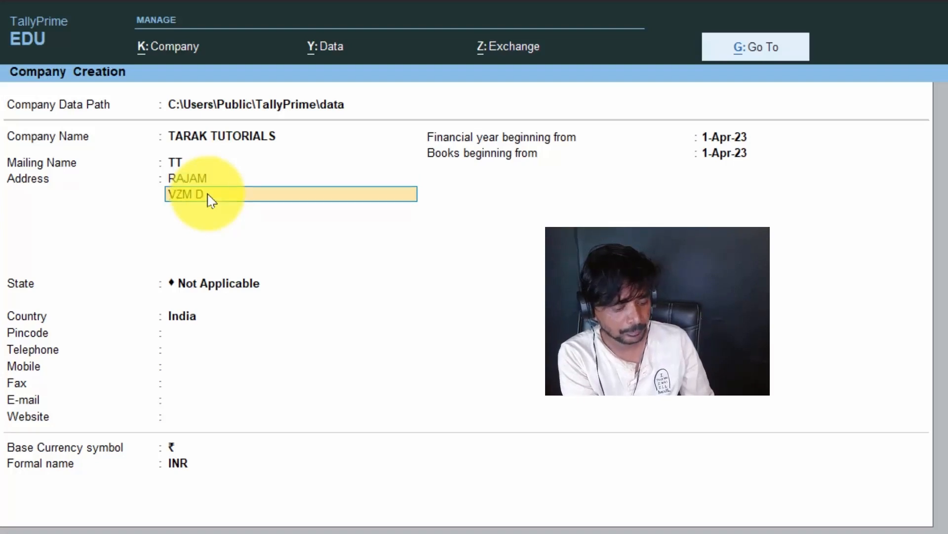
pyautogui.press('Return')
pyautogui.press('Return')
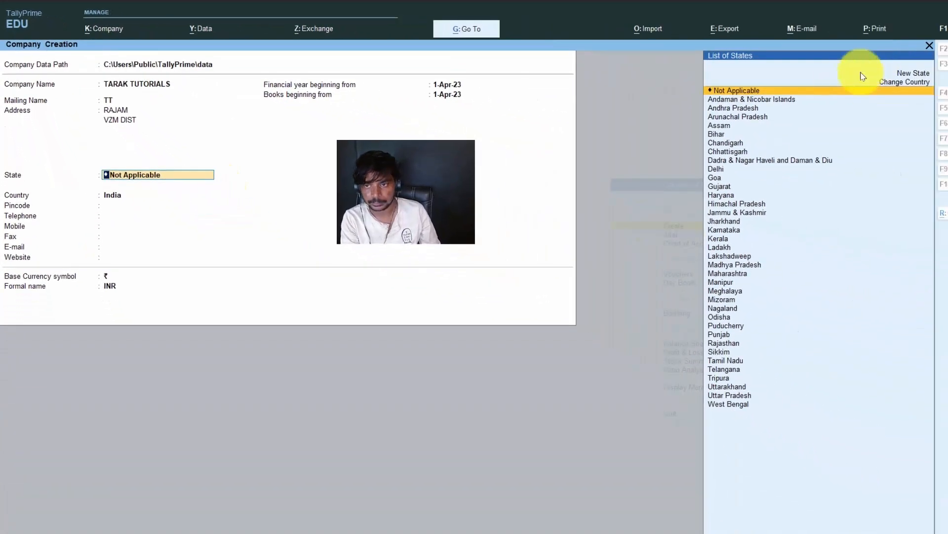
pyautogui.click(759, 109)
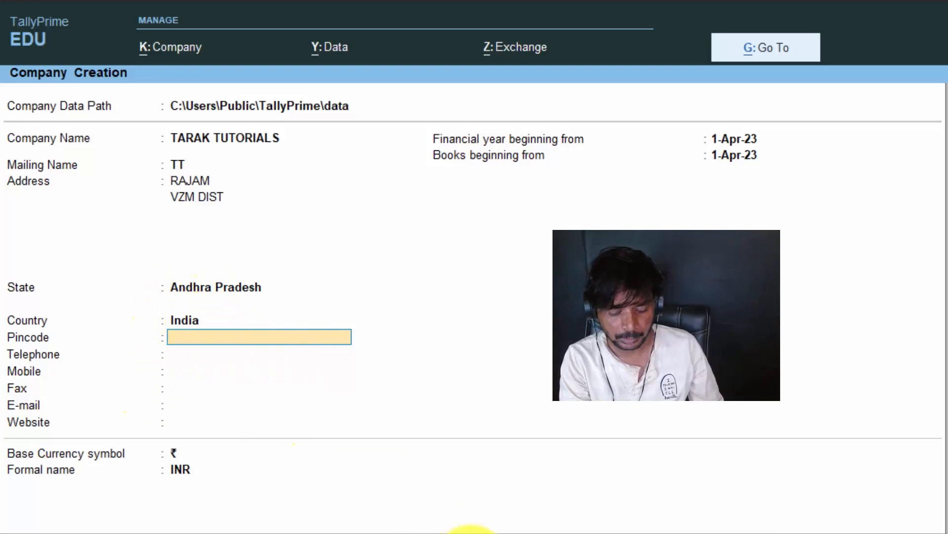
# Step: Fill in the company's pincode and leave the telephone, mobile, fax, e-mail and website fields blank
pyautogui.press('Return')
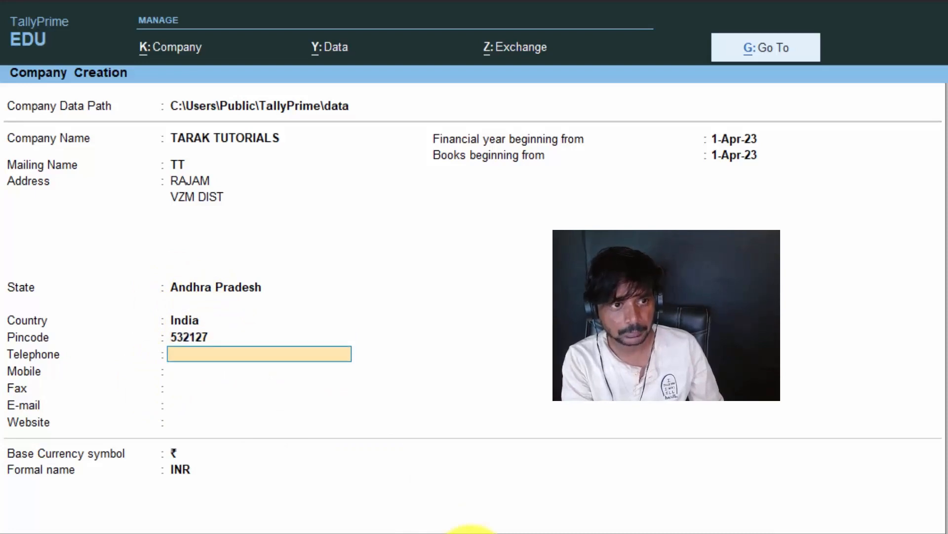
pyautogui.press('Return')
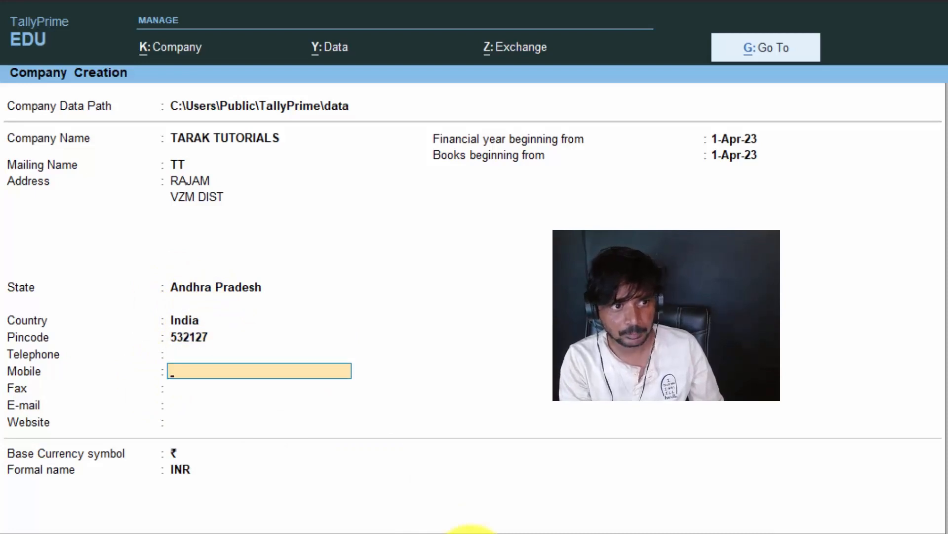
pyautogui.press('Return')
pyautogui.press('Return')
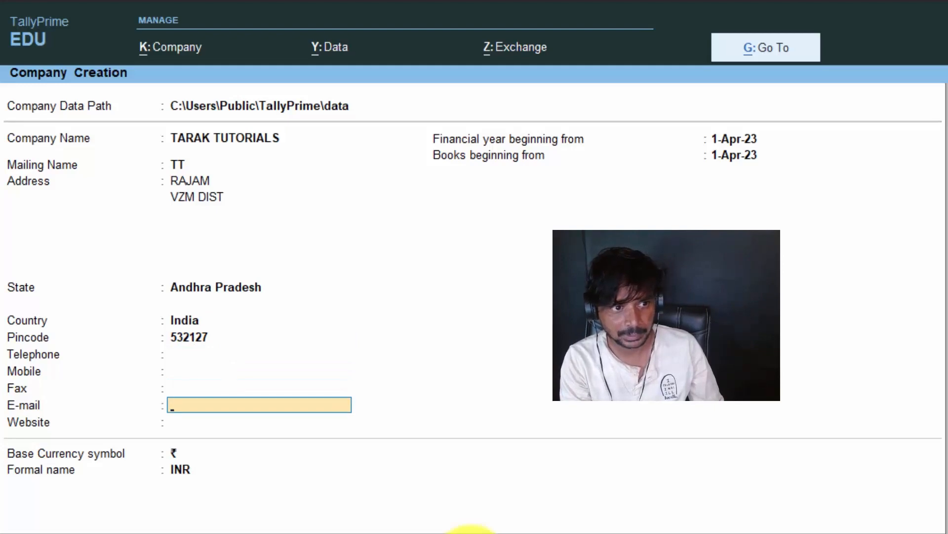
pyautogui.press('Return')
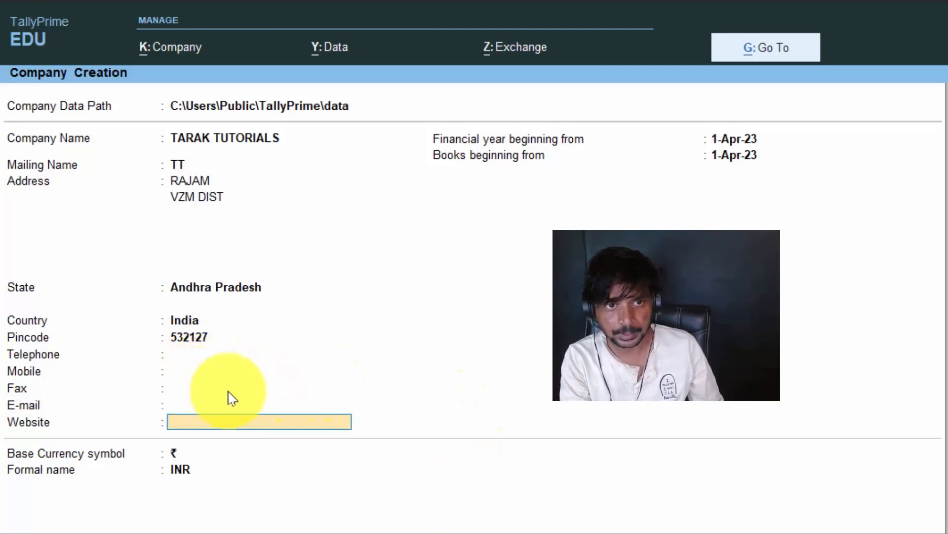
pyautogui.press('Return')
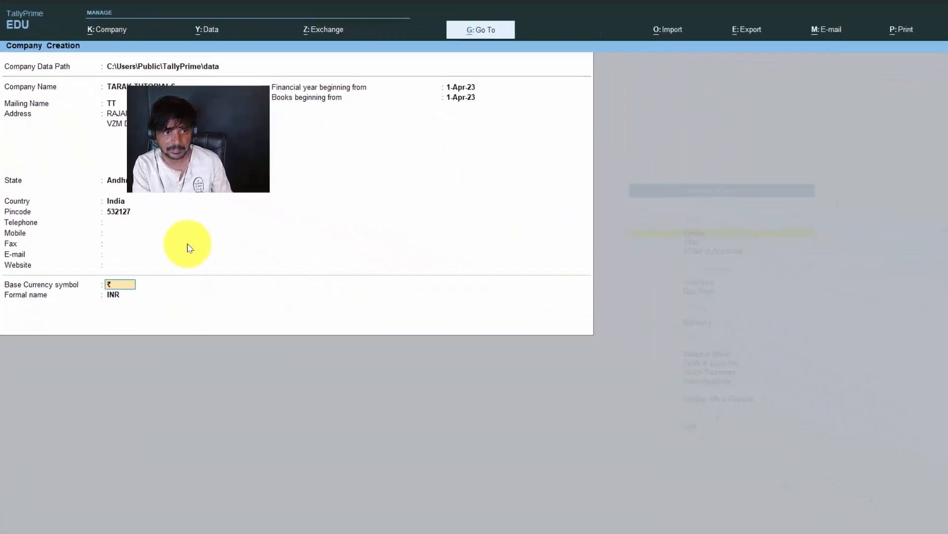
# Step: Go through the company creation configuration options, keeping Provide Contact Details at Yes and all other options at No
pyautogui.press('F12')
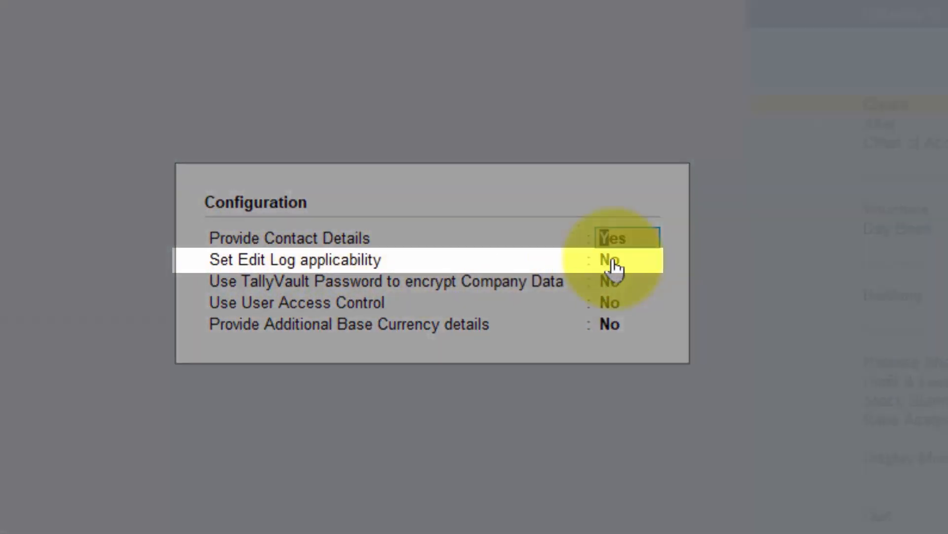
pyautogui.click(612, 258)
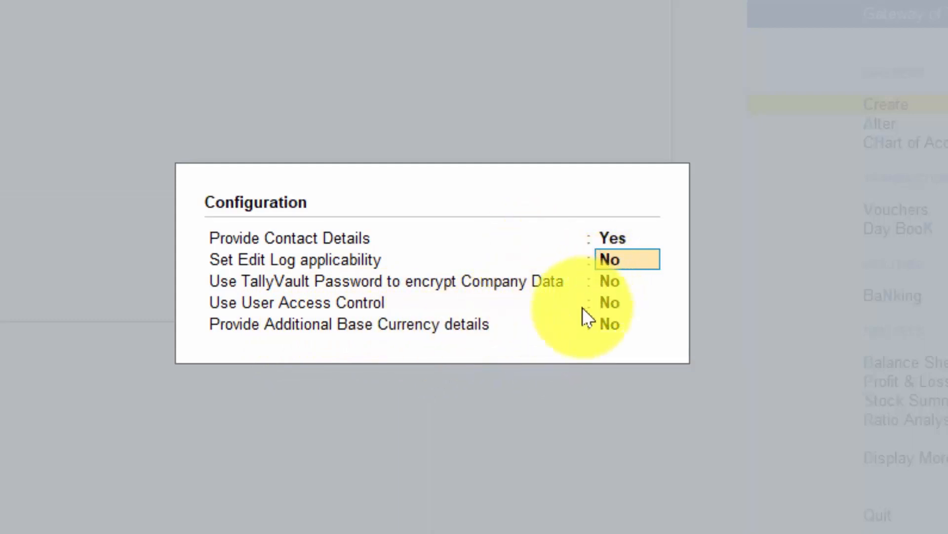
pyautogui.press('Return')
pyautogui.press('Return')
pyautogui.press('Return')
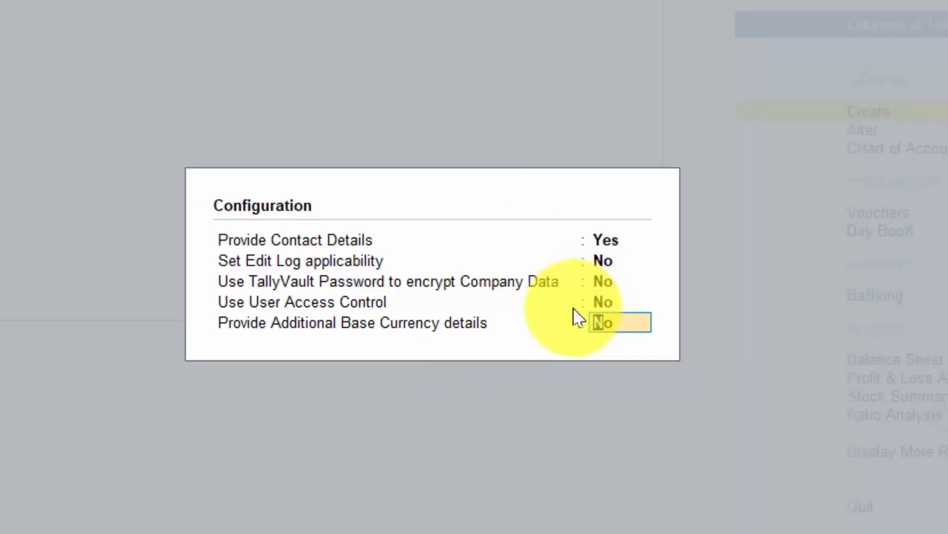
pyautogui.press('Return')
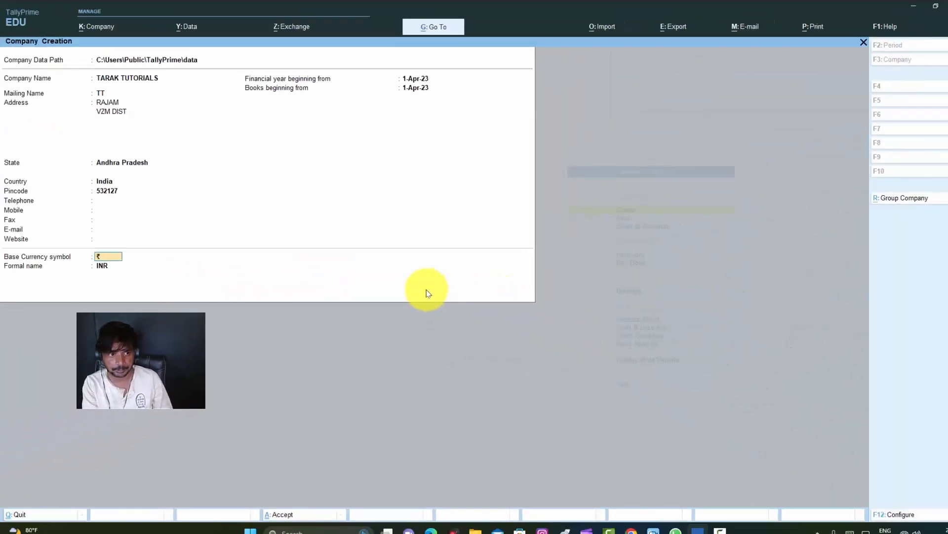
# Step: Create TARAK TUTORIALS with ₹ and INR as the base currency and accept its default company features
pyautogui.press('Return')
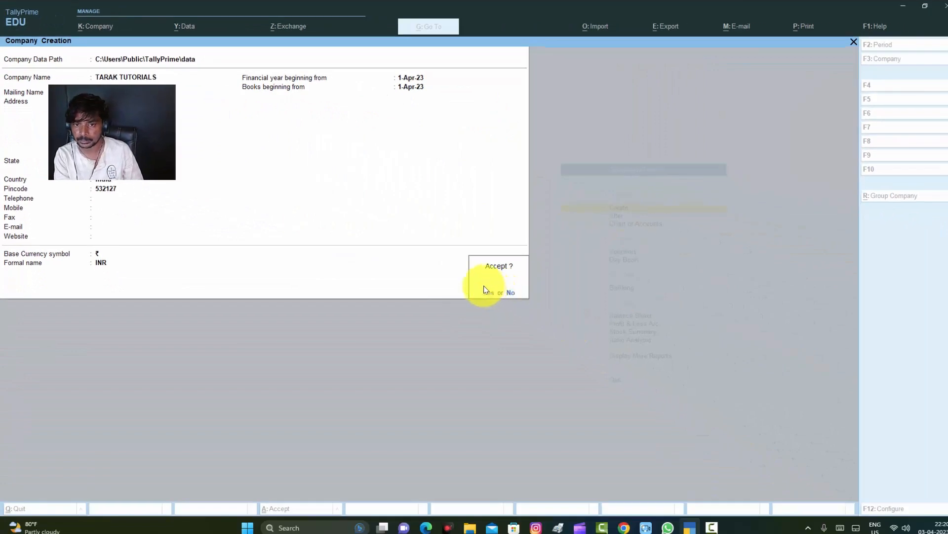
pyautogui.click(487, 291)
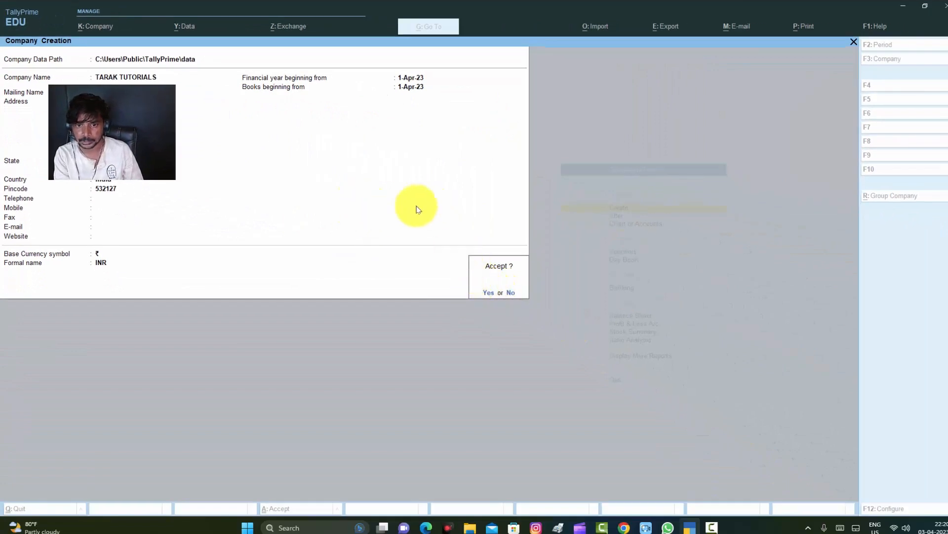
pyautogui.click(487, 291)
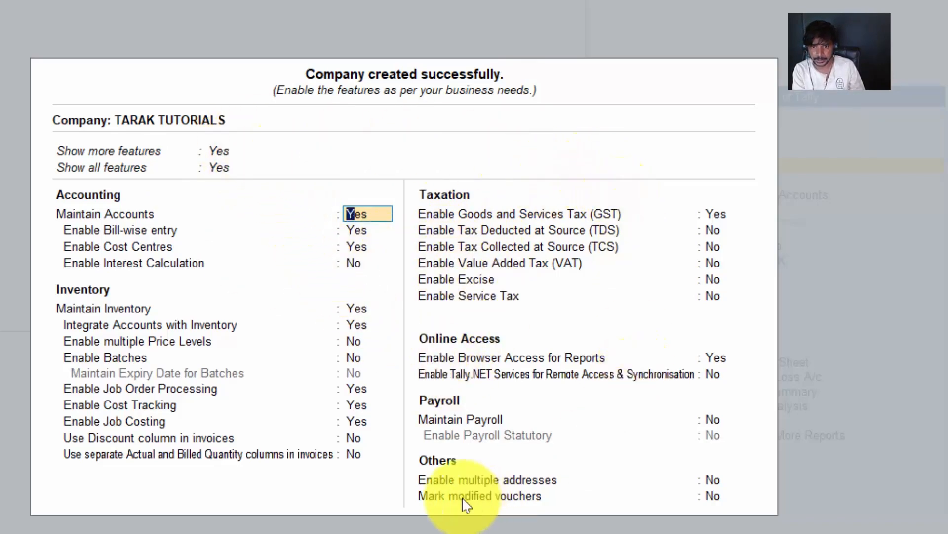
pyautogui.press('F11')
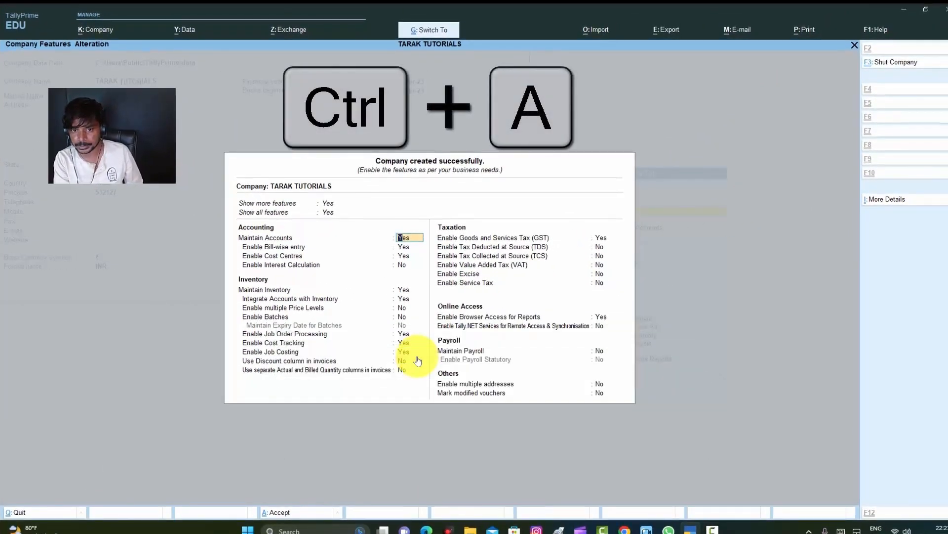
pyautogui.hotkey('ctrl', 'a')
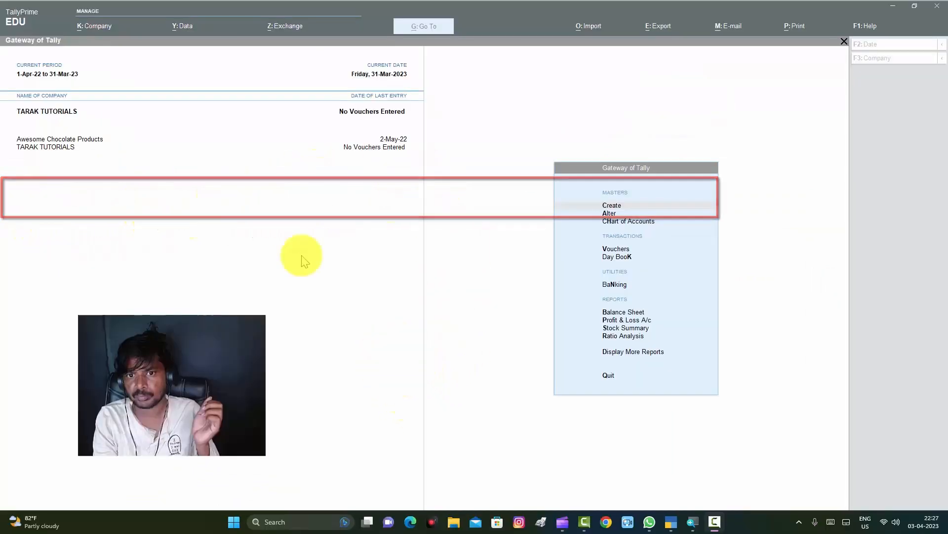
pyautogui.click(302, 255)
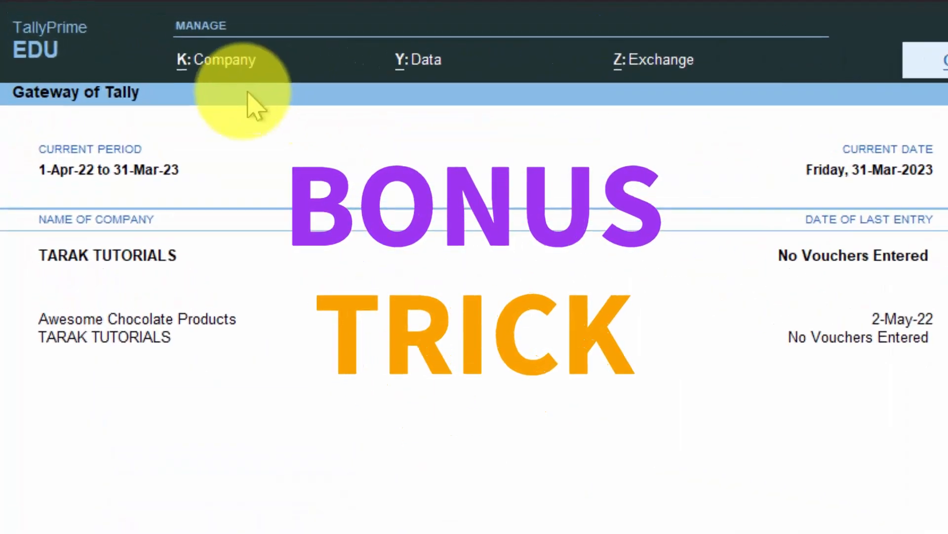
# Step: Create a second company named TECHNOSOFT SOLUTIONS with the remaining details at their defaults, and accept its default features
pyautogui.click(226, 59)
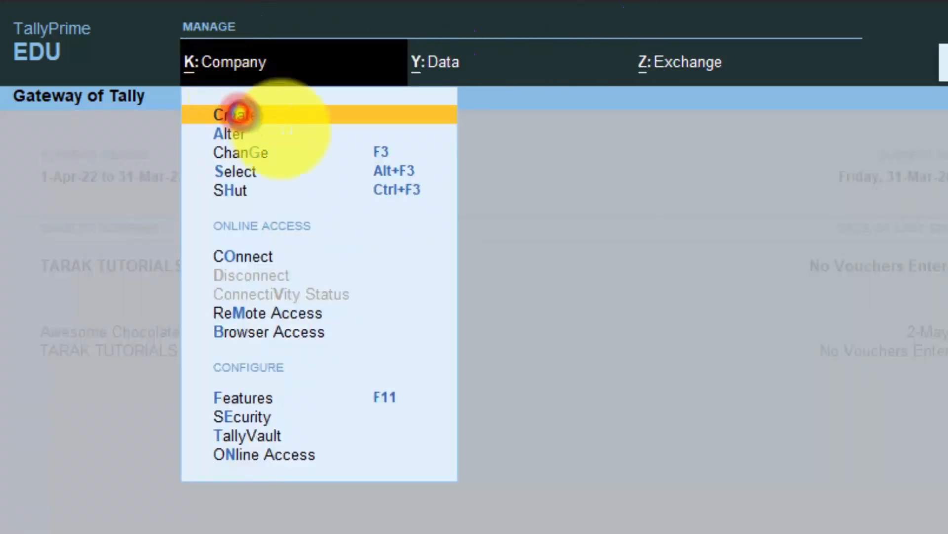
pyautogui.press('Return')
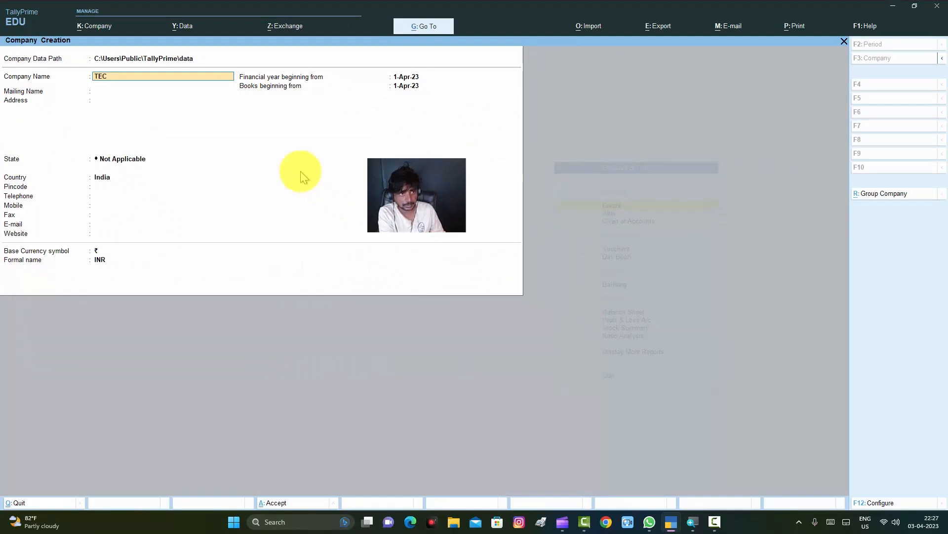
pyautogui.write('TECHNOSOFT SOLUTIONS')
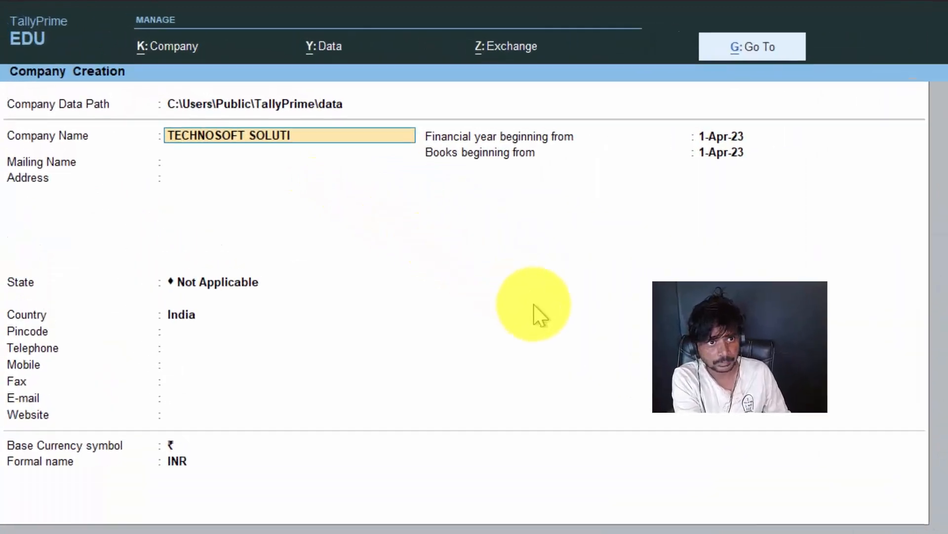
pyautogui.press('Return')
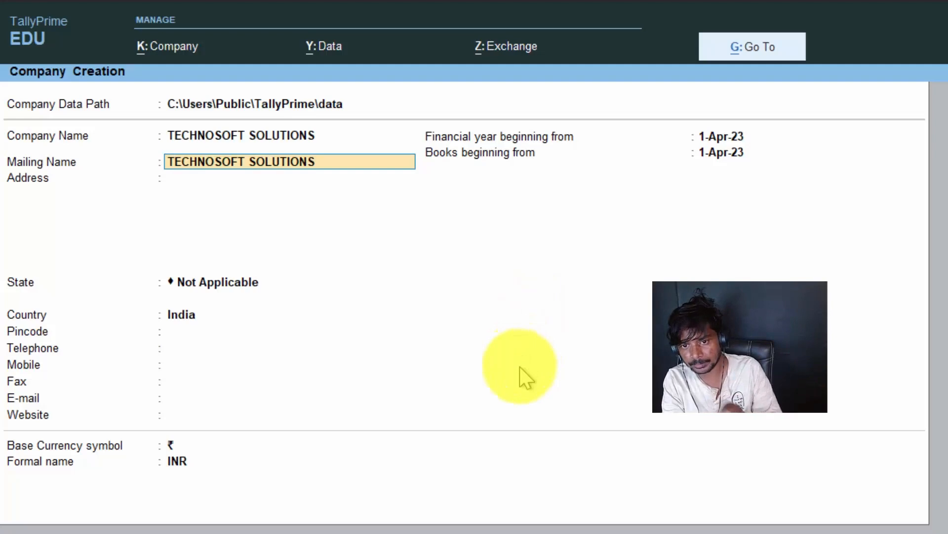
pyautogui.hotkey('ctrl', 'a')
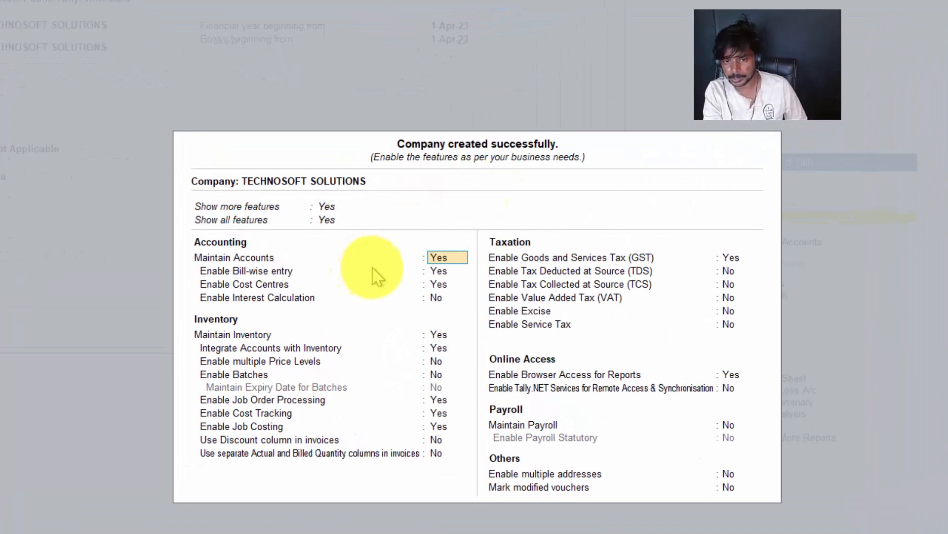
pyautogui.hotkey('ctrl', 'a')
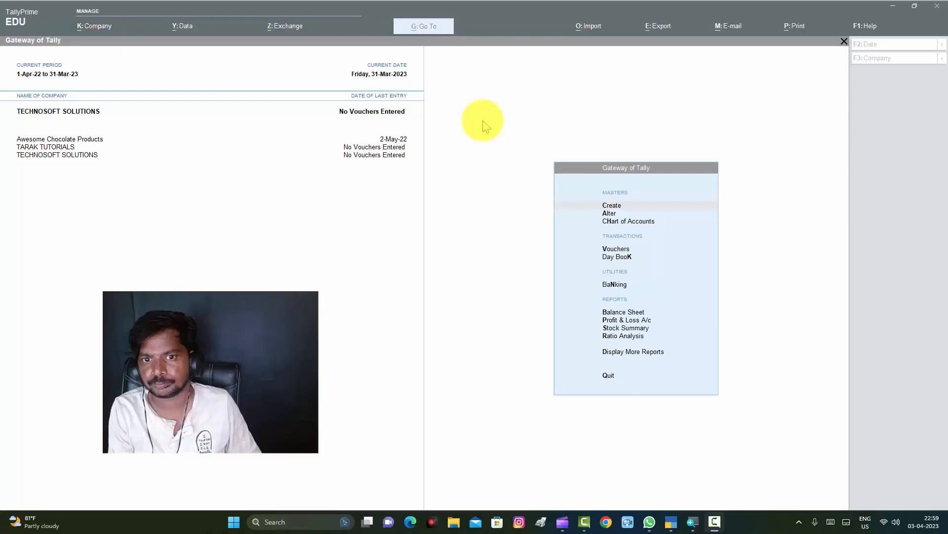
# Step: Choose TECHNOSOFT SOLUTIONS as the active company from the Change Company list
pyautogui.click(483, 121)
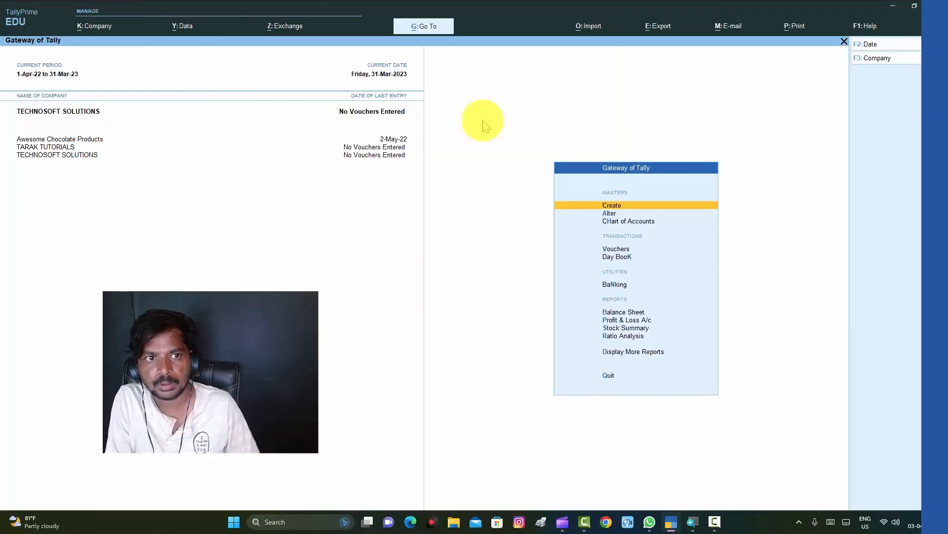
pyautogui.click(143, 124)
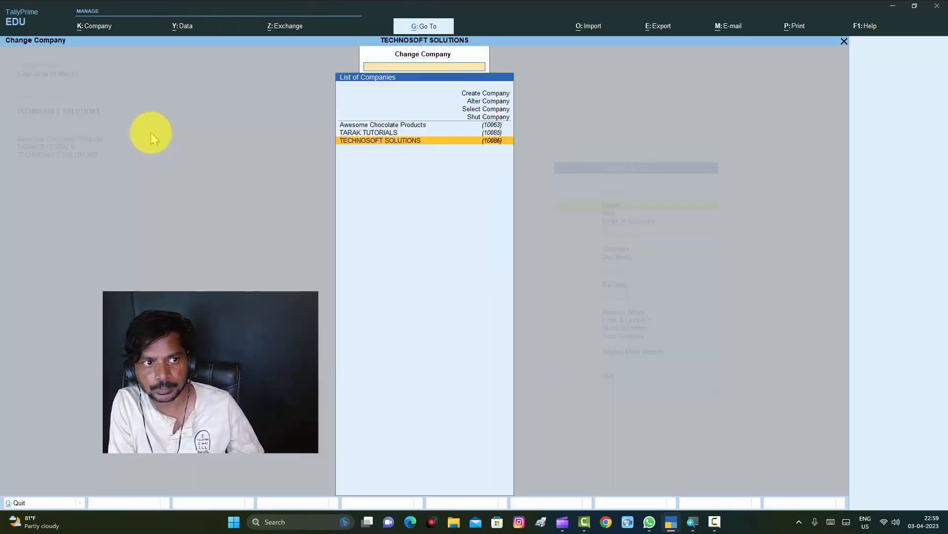
pyautogui.press('Return')
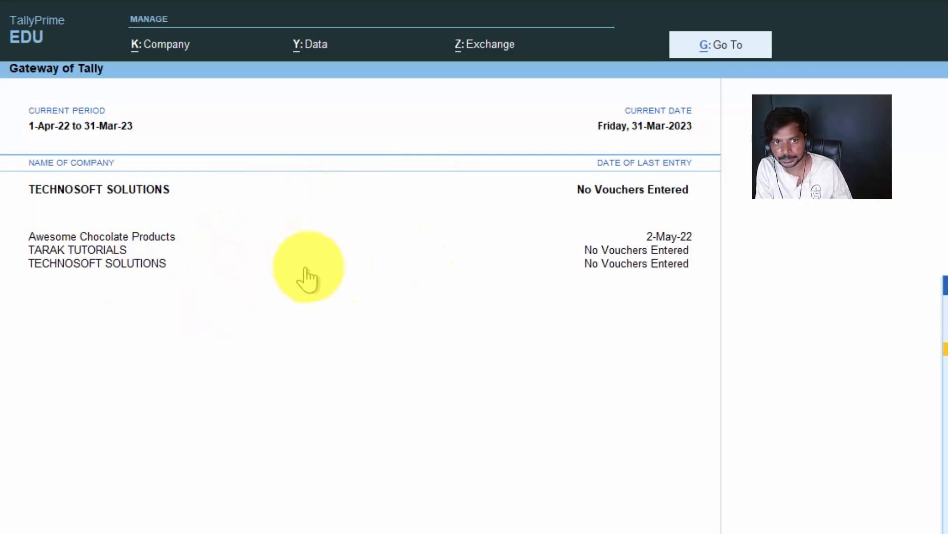
# Step: Shut the TECHNOSOFT SOLUTIONS company from the list of loaded companies
pyautogui.click(167, 49)
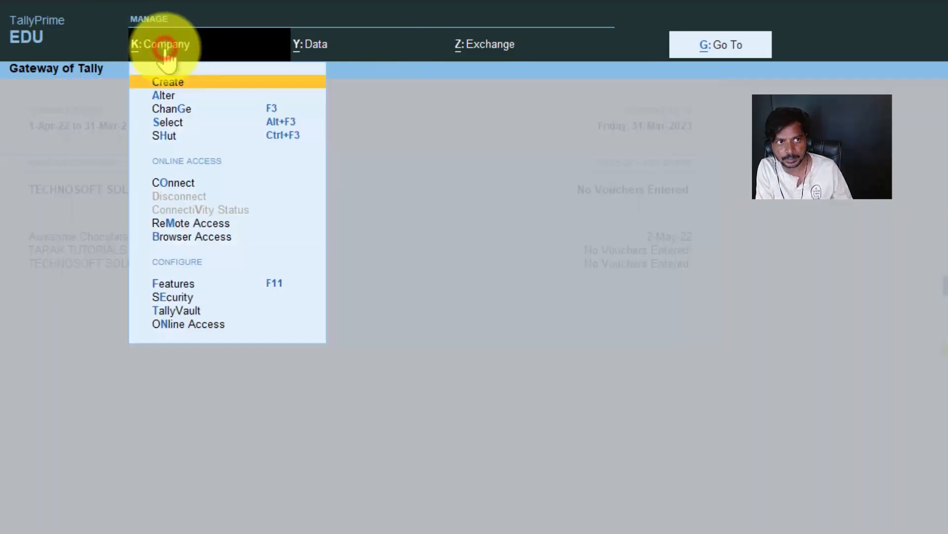
pyautogui.click(172, 135)
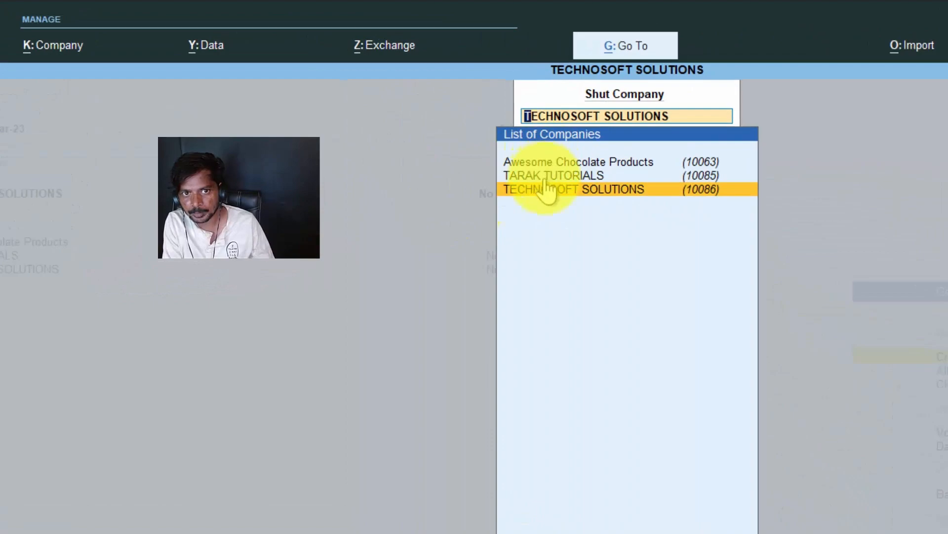
pyautogui.click(545, 191)
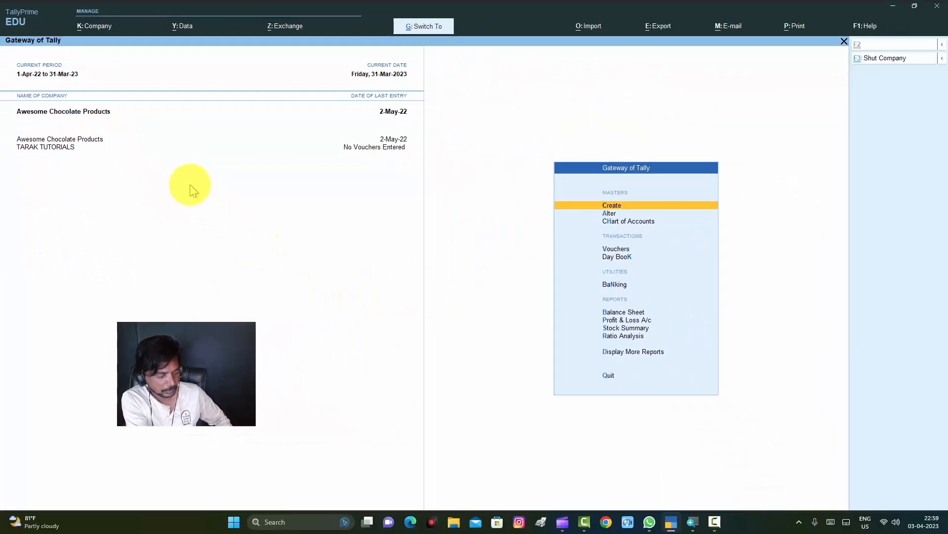
# Step: Shut the Awesome Chocolate Products company, leaving TARAK TUTORIALS loaded
pyautogui.hotkey('ctrl', 'F3')
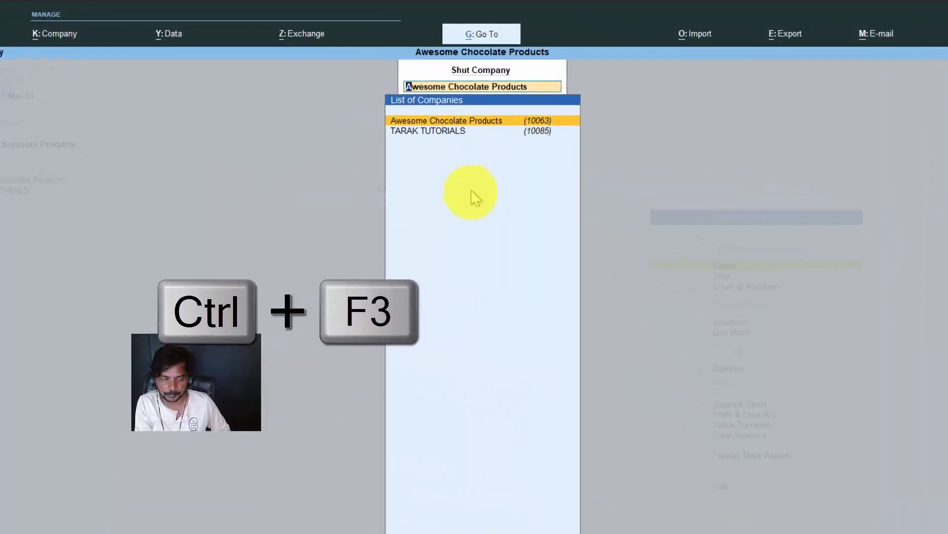
pyautogui.press('Down')
pyautogui.press('Up')
pyautogui.press('Down')
pyautogui.press('Up')
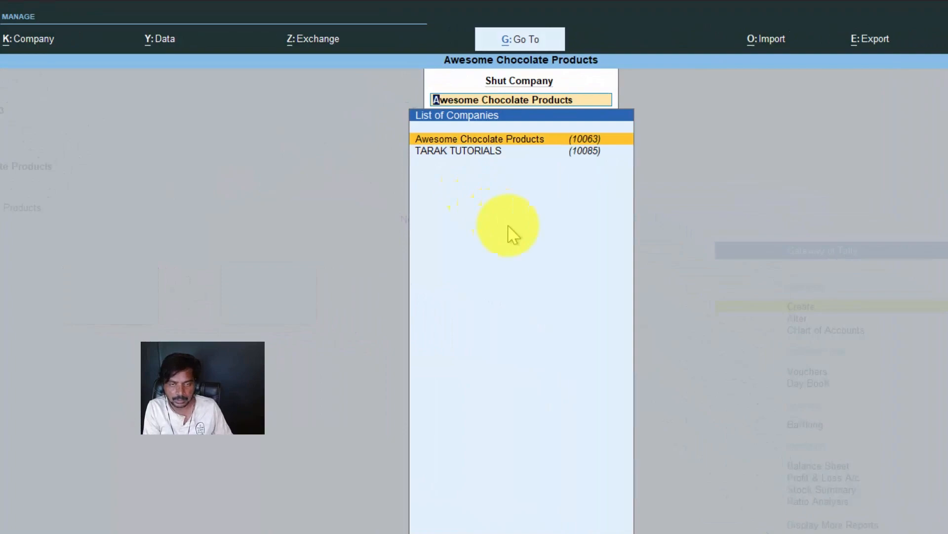
pyautogui.press('Return')
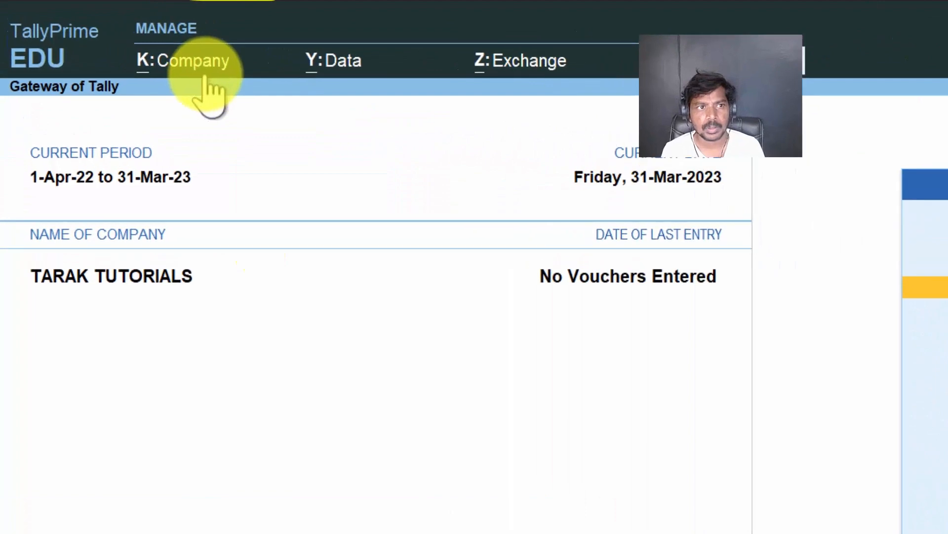
# Step: Search the stored companies for "fanta" and load Fantastic Shopping Mall
pyautogui.click(205, 68)
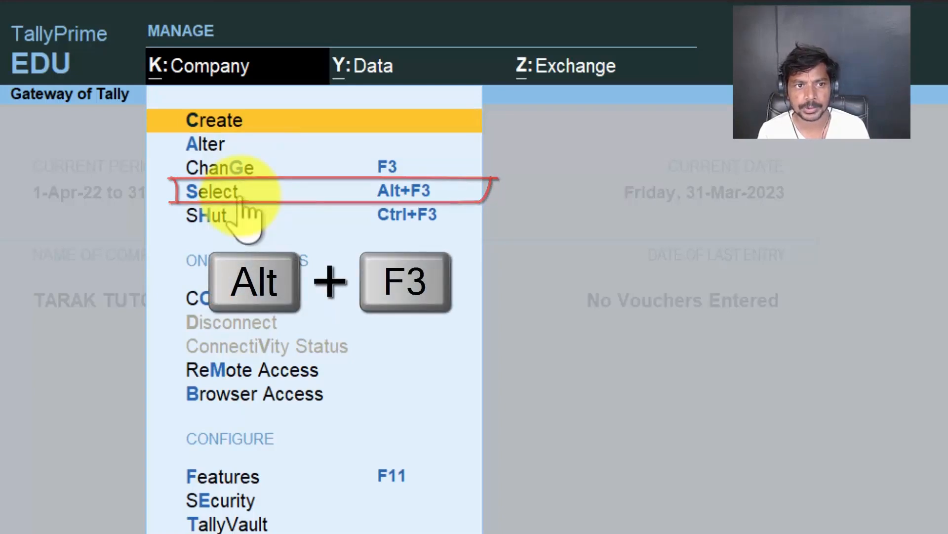
pyautogui.click(240, 197)
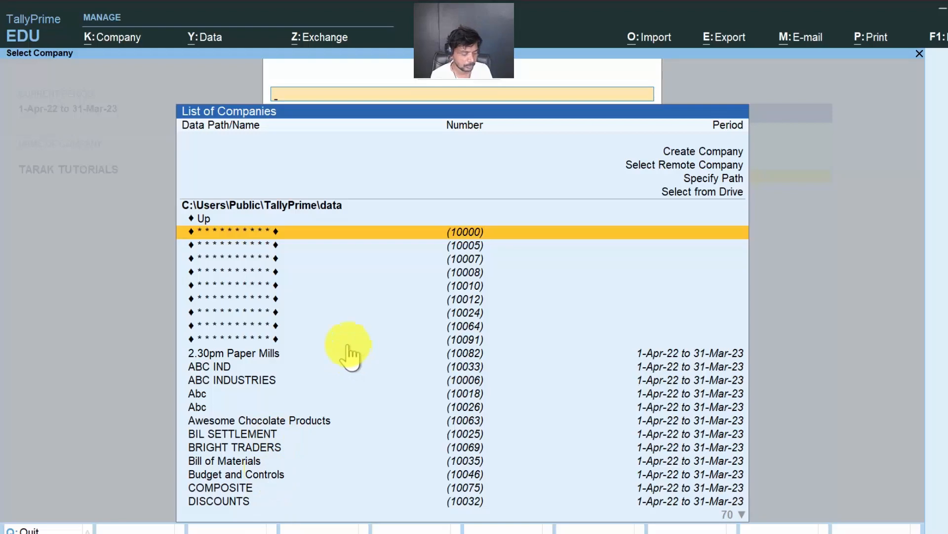
pyautogui.write('fanta')
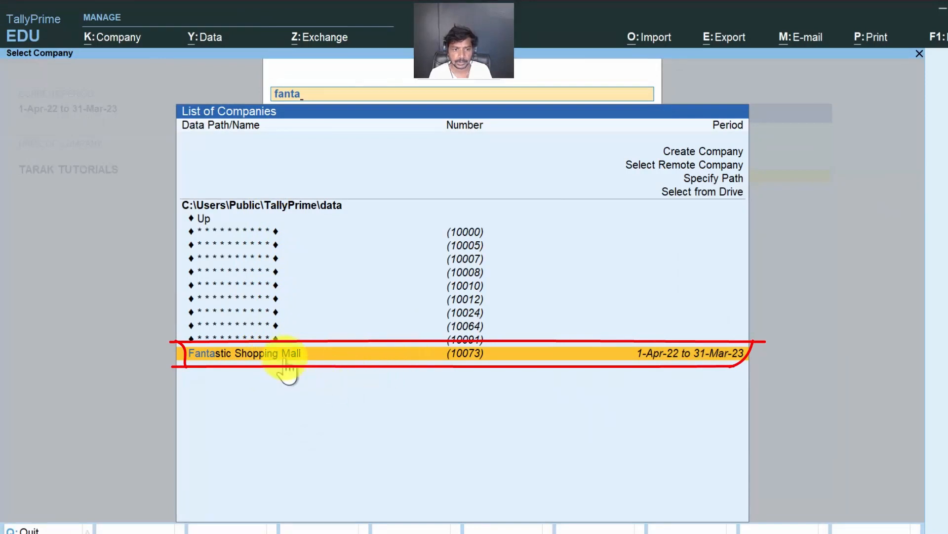
pyautogui.click(285, 358)
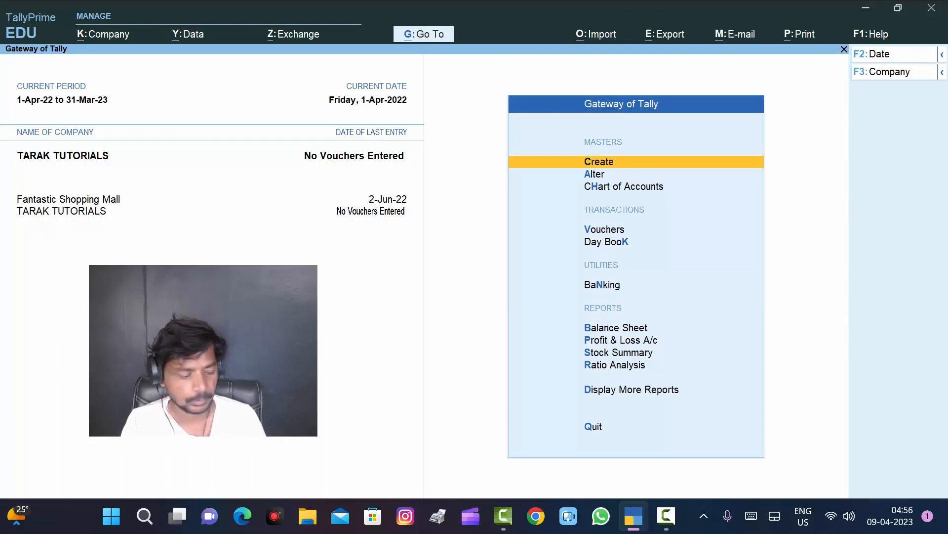
# Step: Find KVR INDUSTRIES among the stored companies by searching for "kvr" and load it
pyautogui.hotkey('alt', 'F3')
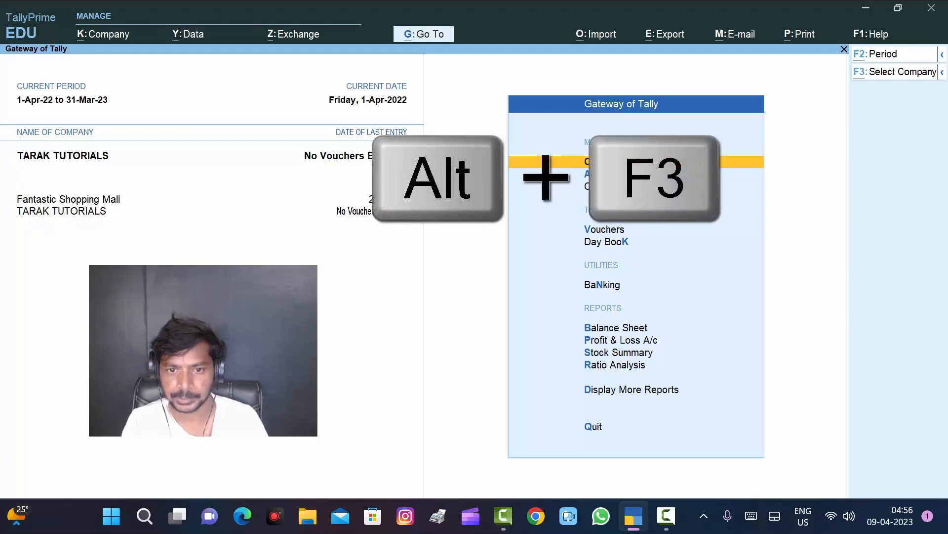
pyautogui.hotkey('alt', 'F3')
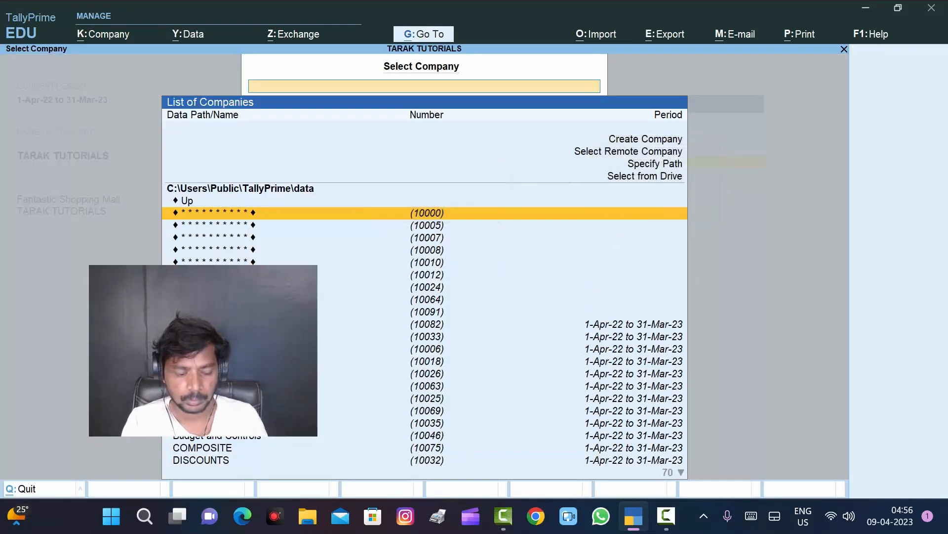
pyautogui.scroll(-19, 276, 309)
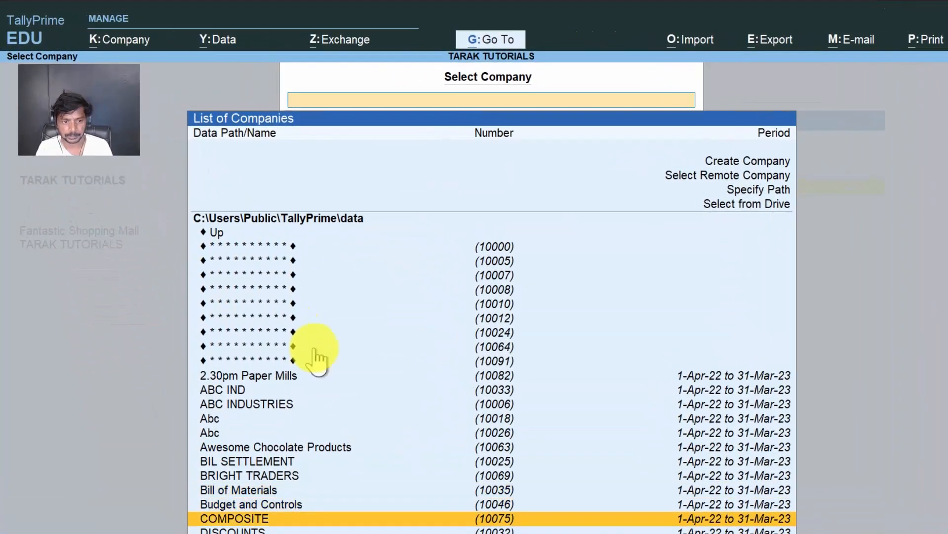
pyautogui.scroll(-9, 314, 352)
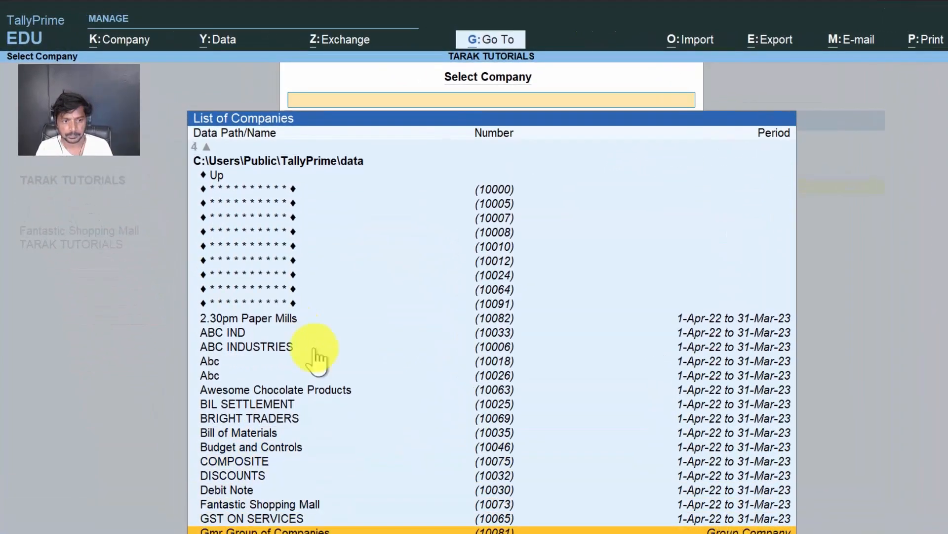
pyautogui.write('kvr')
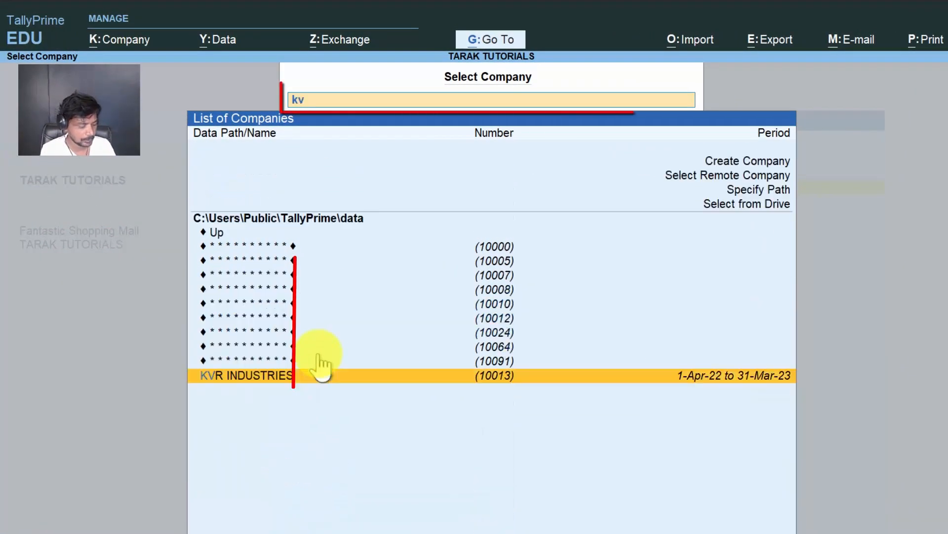
pyautogui.click(293, 385)
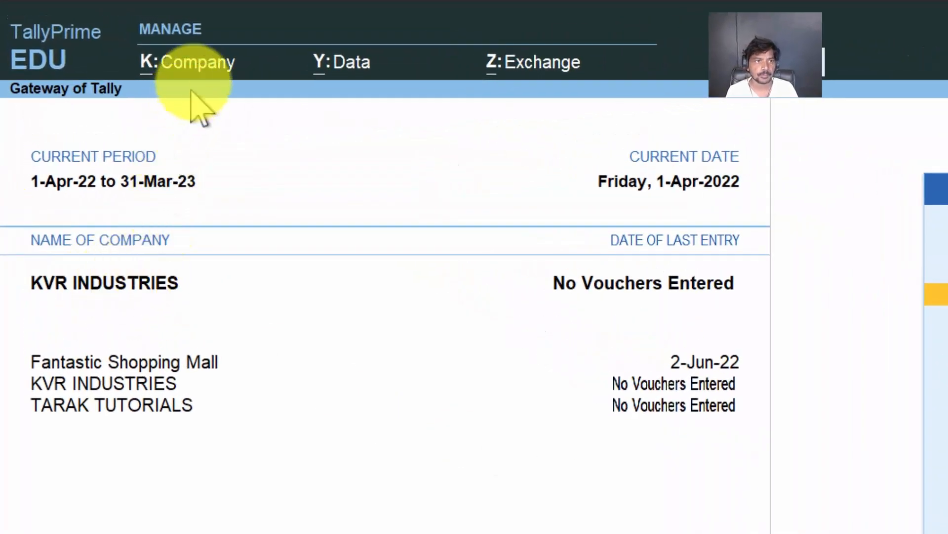
# Step: Open KVR INDUSTRIES for alteration and change its company name and mailing name to KVR Softwares
pyautogui.click(190, 62)
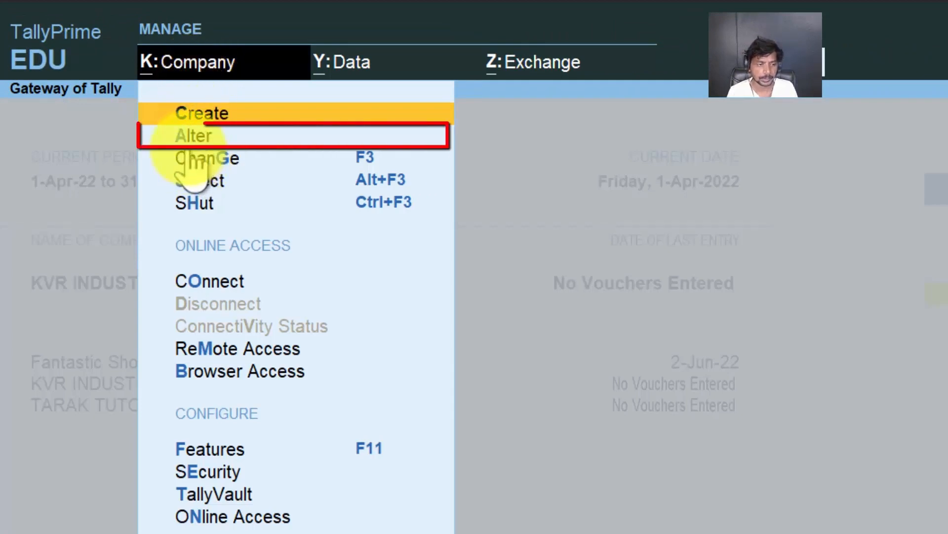
pyautogui.click(196, 136)
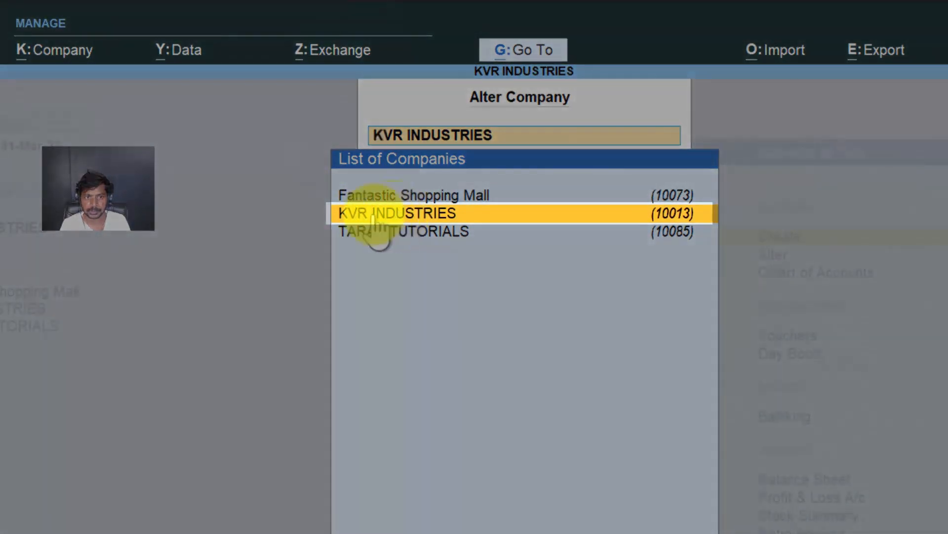
pyautogui.click(388, 214)
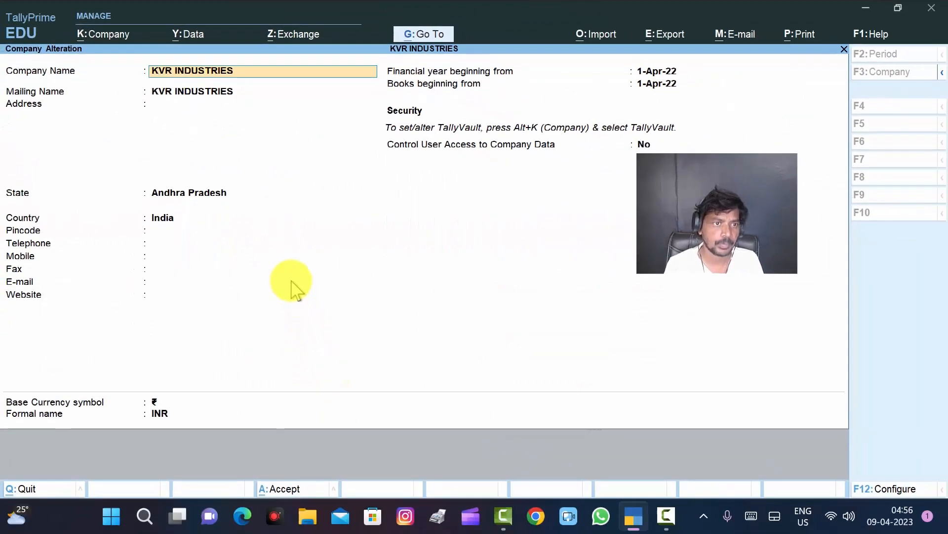
pyautogui.press('BackSpace')
pyautogui.press('BackSpace')
pyautogui.press('BackSpace')
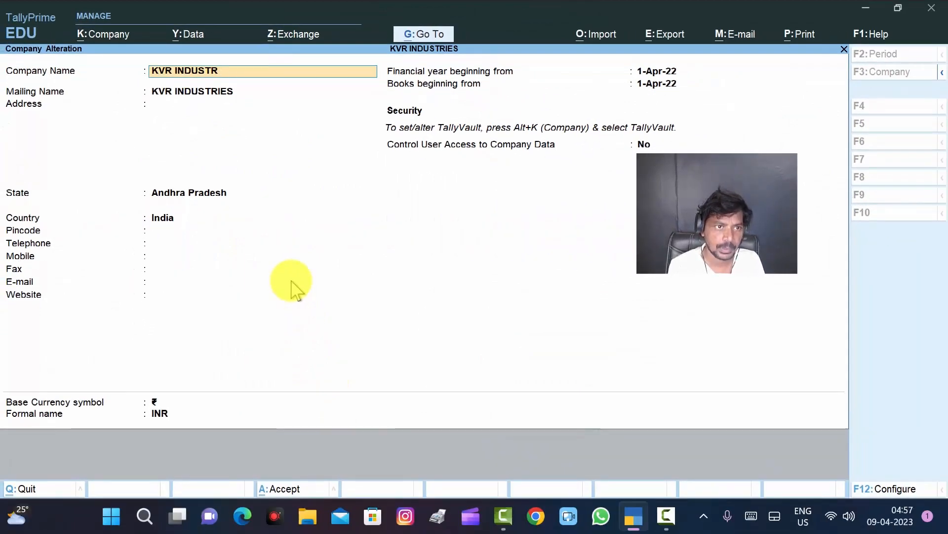
pyautogui.press('BackSpace')
pyautogui.press('BackSpace')
pyautogui.press('BackSpace')
pyautogui.press('BackSpace')
pyautogui.press('BackSpace')
pyautogui.press('BackSpace')
pyautogui.press('BackSpace')
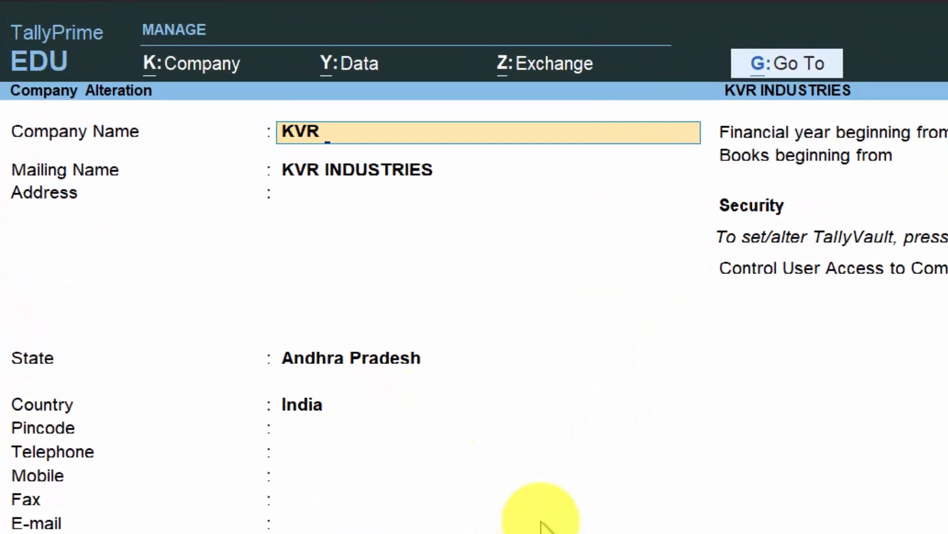
pyautogui.write('Software')
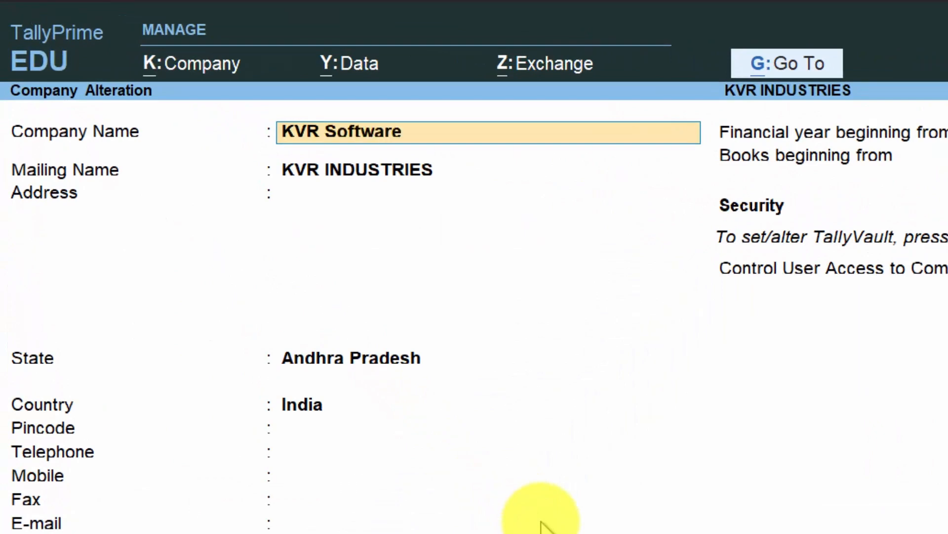
pyautogui.write('s')
pyautogui.press('Return')
pyautogui.press('Return')
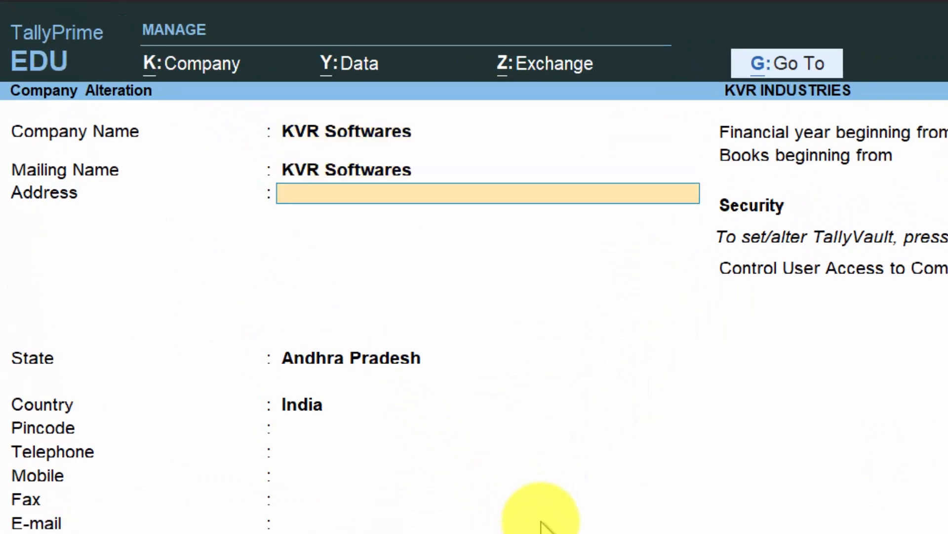
# Step: Enter the company's two-line address in the KVR Softwares details and save the alteration
pyautogui.press('Return')
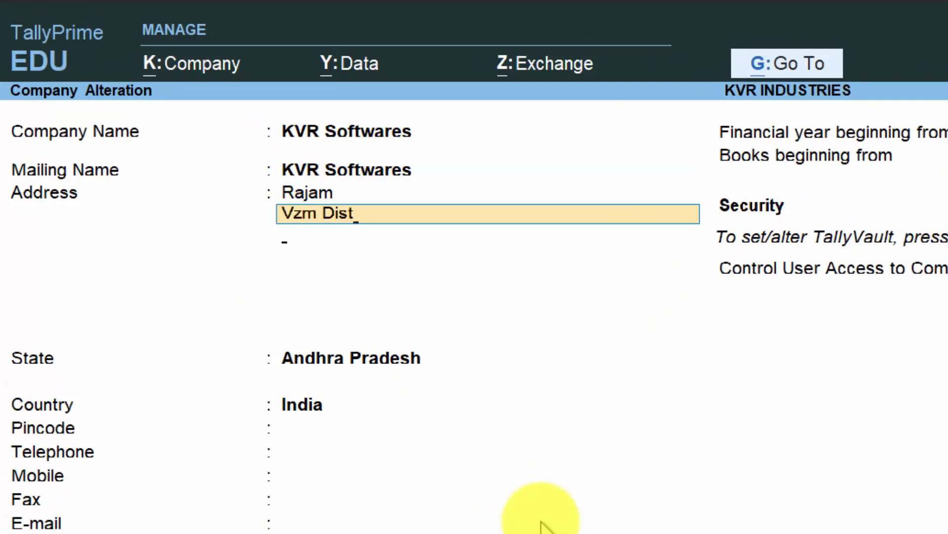
pyautogui.press('Return')
pyautogui.press('Return')
pyautogui.press('Return')
pyautogui.press('Return')
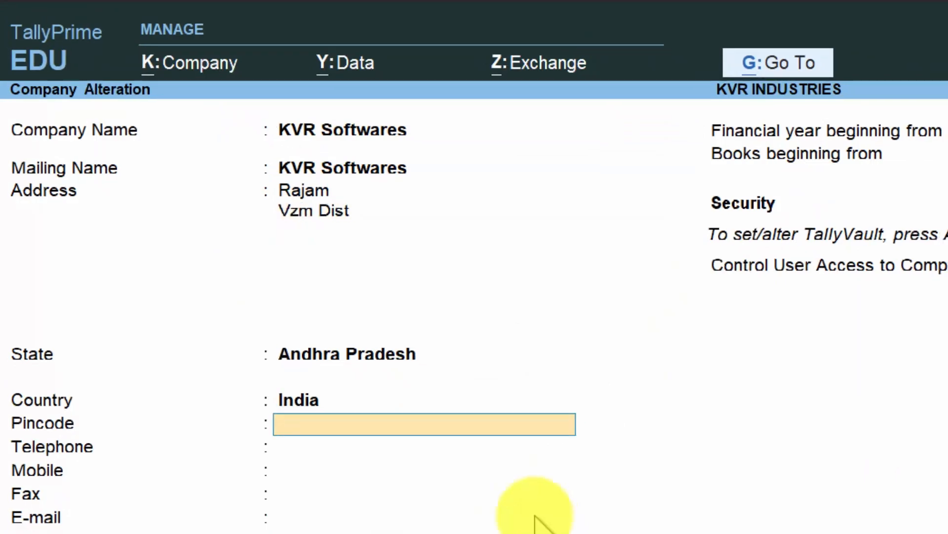
pyautogui.press('Return')
pyautogui.press('Return')
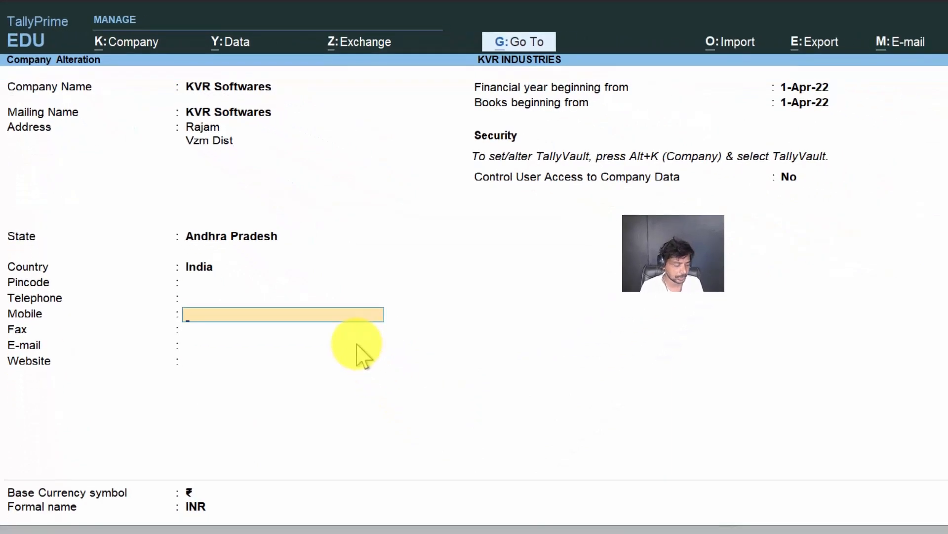
pyautogui.press('ctrl')
pyautogui.hotkey('ctrl', 'a')
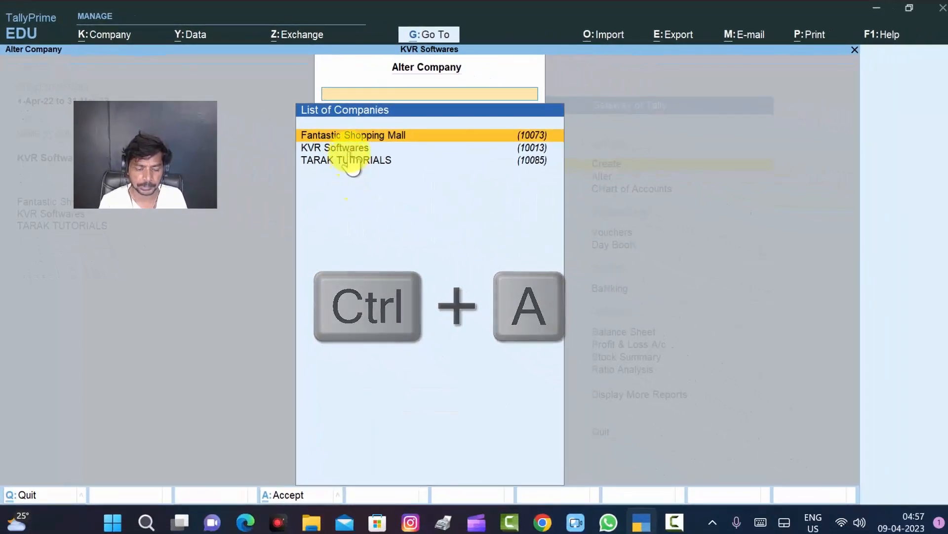
pyautogui.press('Down')
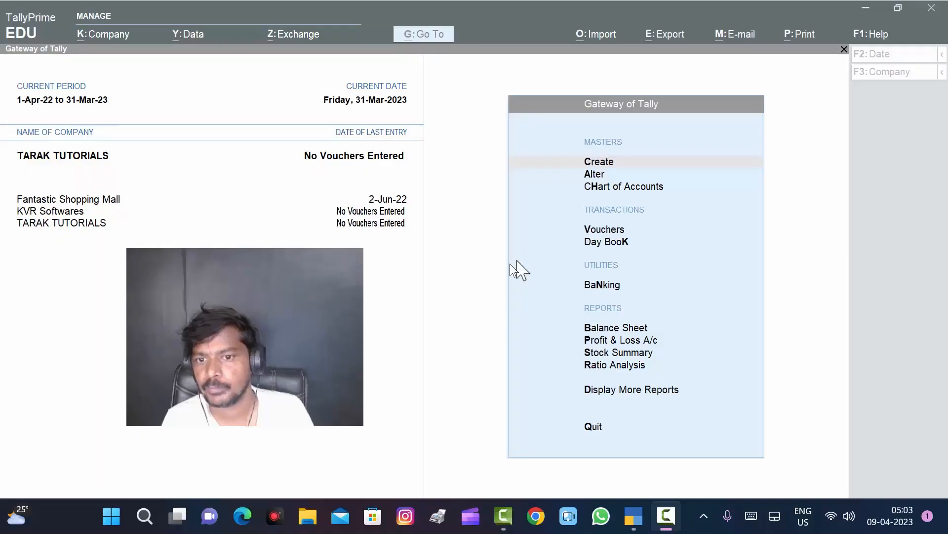
# Step: Search the stored companies for "RIYA" and load RIYA INDUSTRIES
pyautogui.click(465, 280)
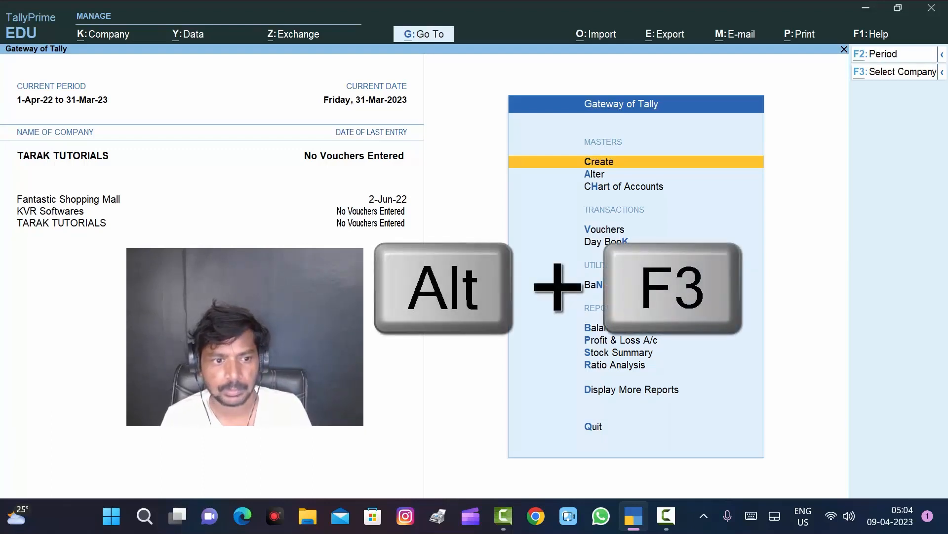
pyautogui.hotkey('alt', 'F3')
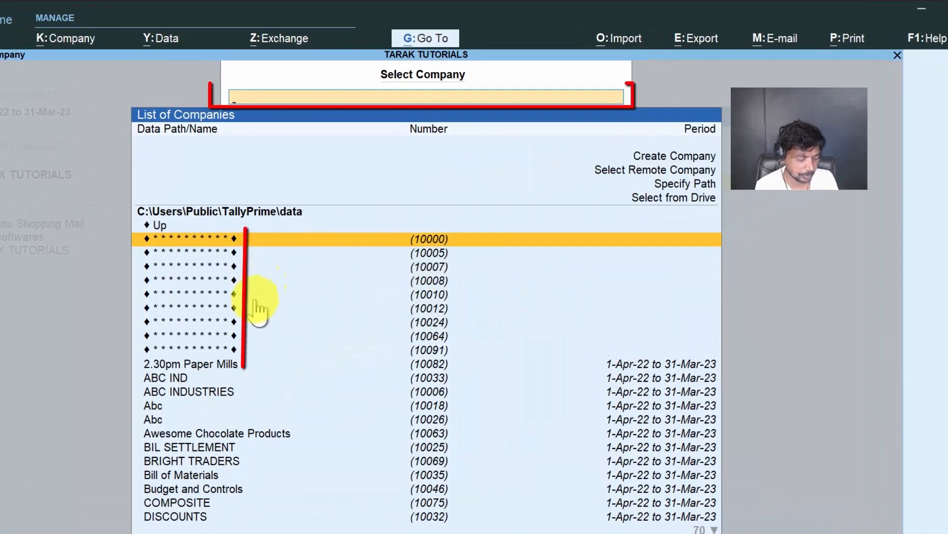
pyautogui.write('RIYA')
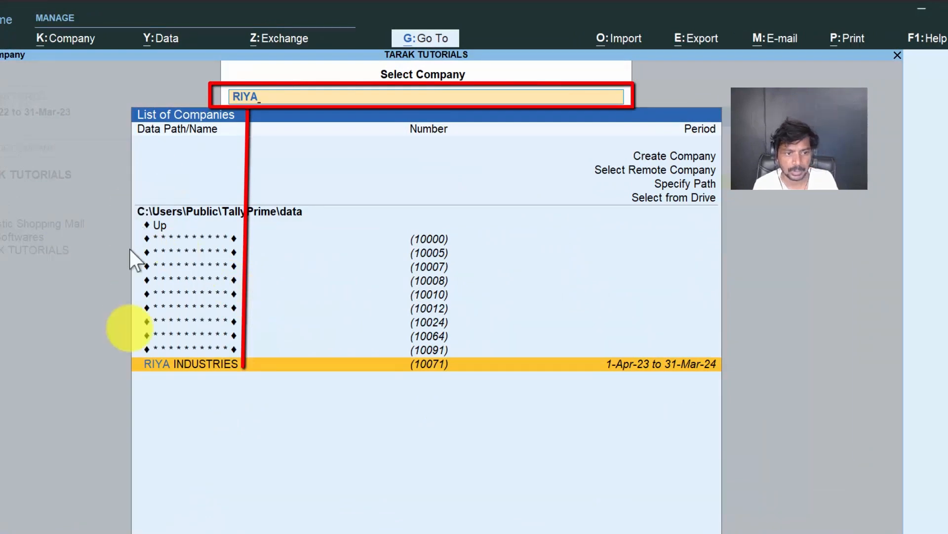
pyautogui.click(203, 365)
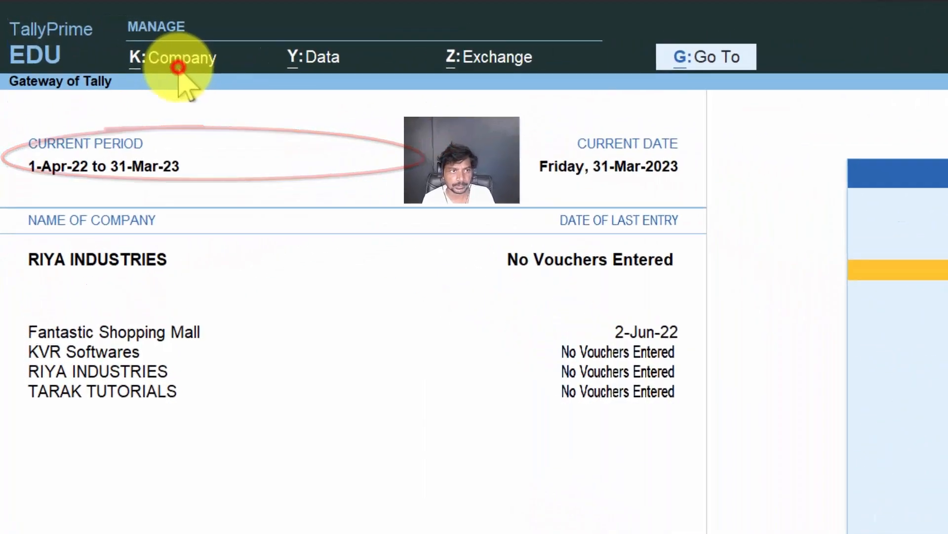
# Step: Open RIYA INDUSTRIES for alteration and delete the company, accepting both deletion confirmations
pyautogui.click(179, 67)
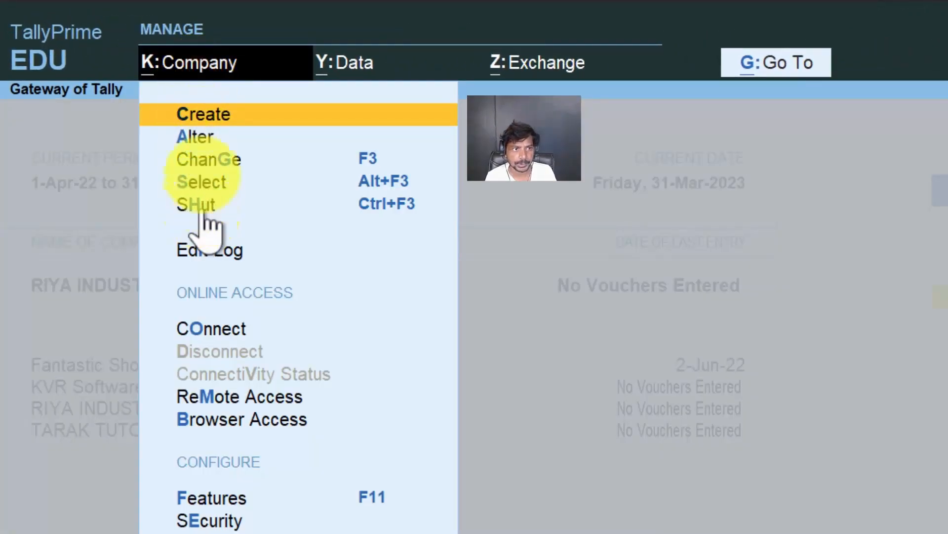
pyautogui.click(203, 142)
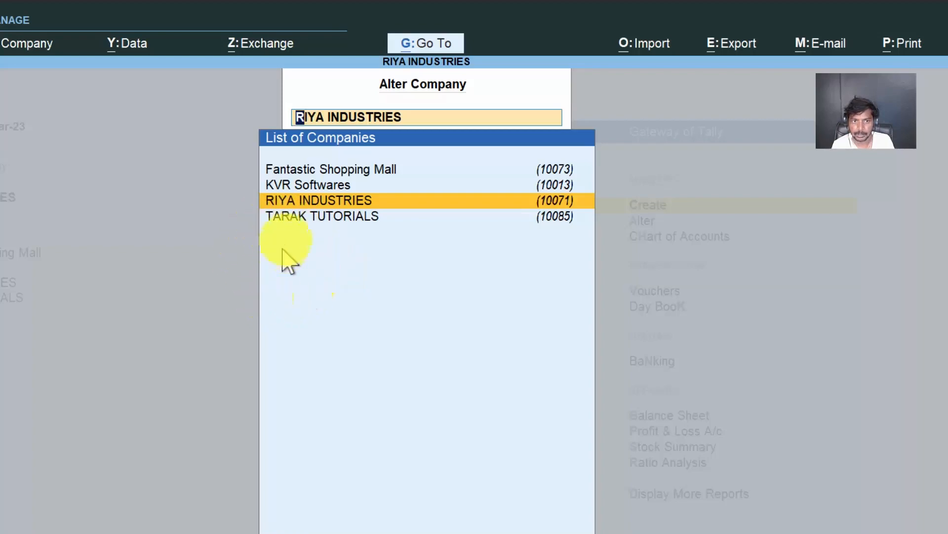
pyautogui.click(313, 200)
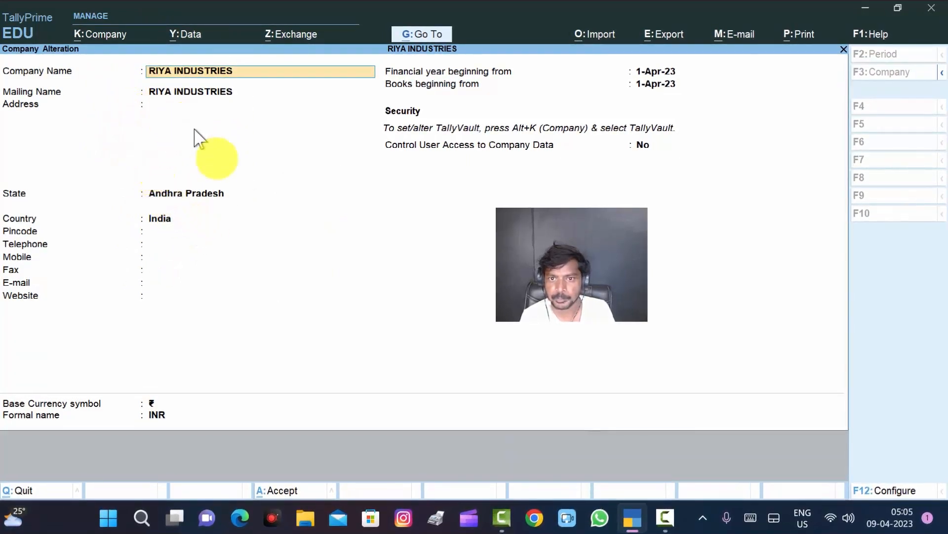
pyautogui.hotkey('alt', 'd')
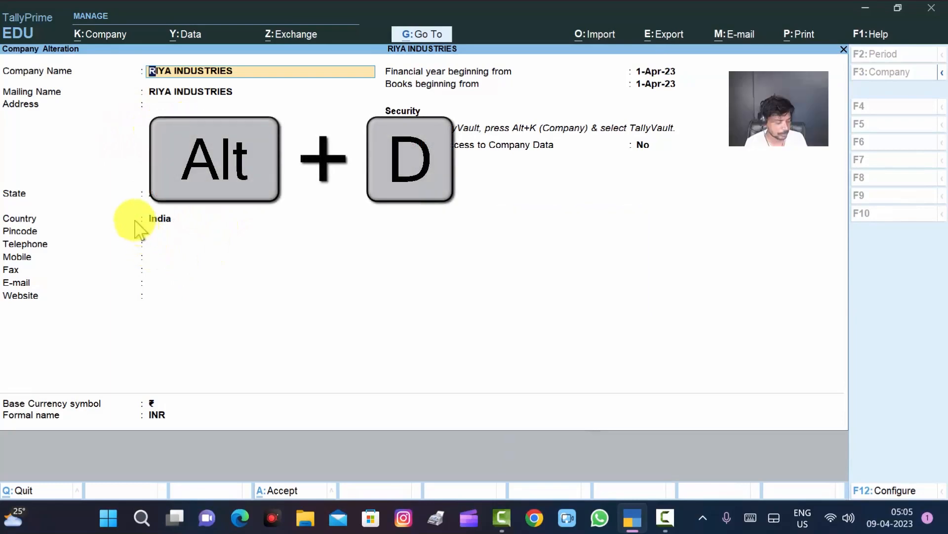
pyautogui.press('alt')
pyautogui.hotkey('alt', 'd')
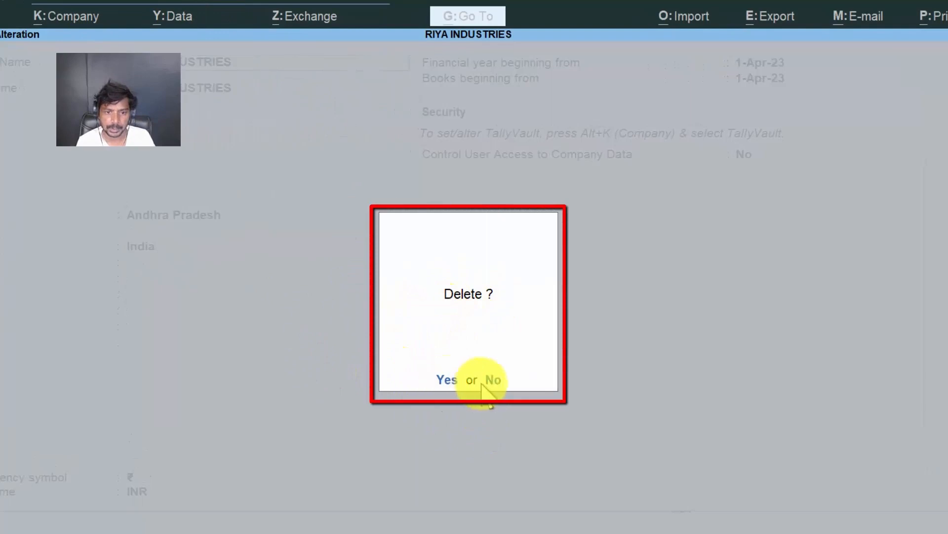
pyautogui.click(448, 379)
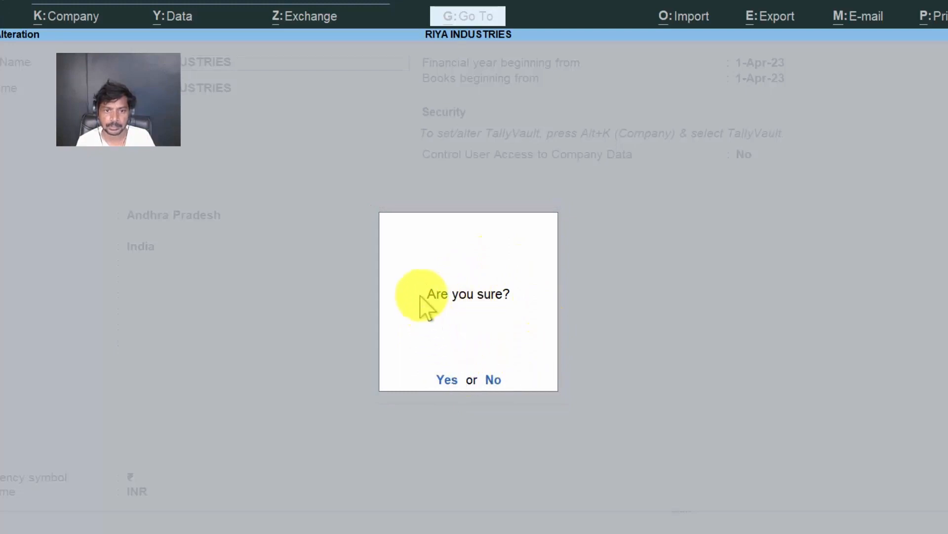
pyautogui.click(442, 378)
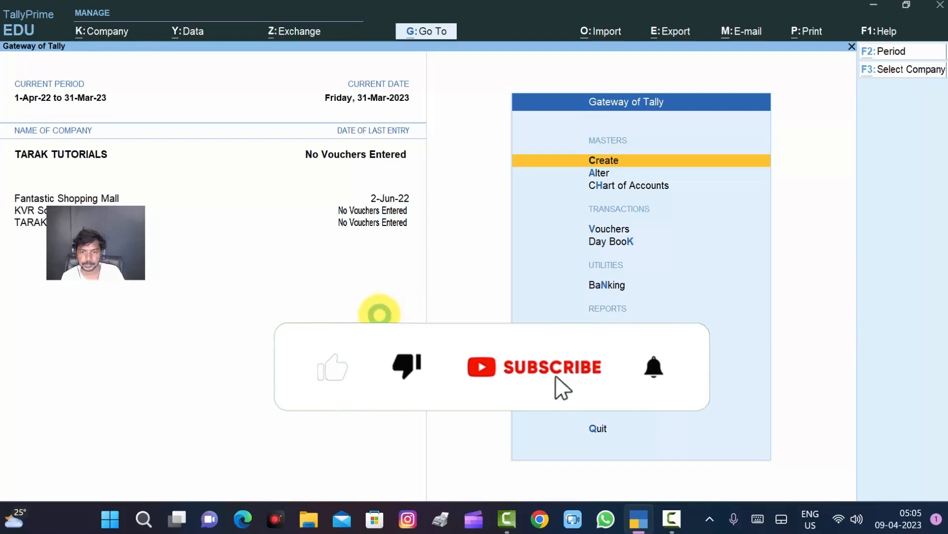
# Step: Search the stored companies for "RIYA" to check whether the deleted company is still listed
pyautogui.press('F3')
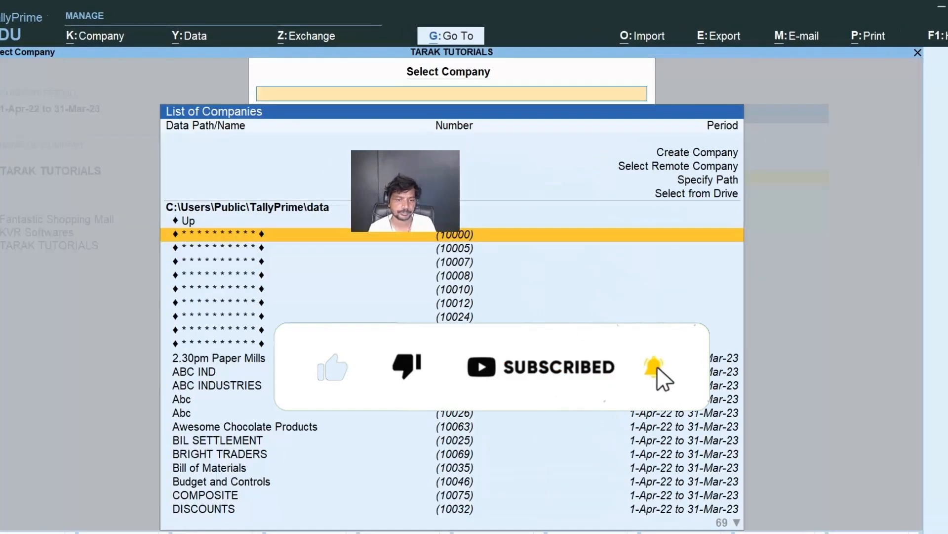
pyautogui.write('RI')
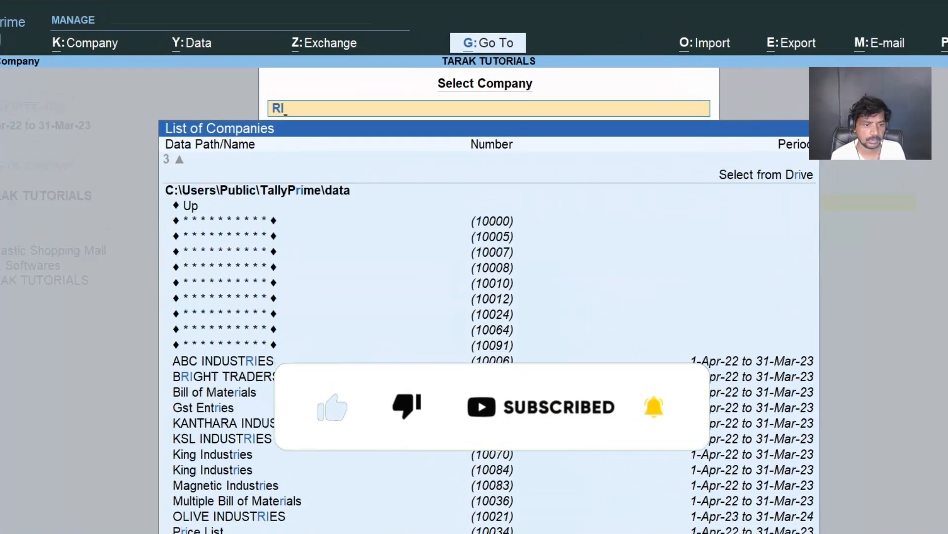
pyautogui.write('YA')
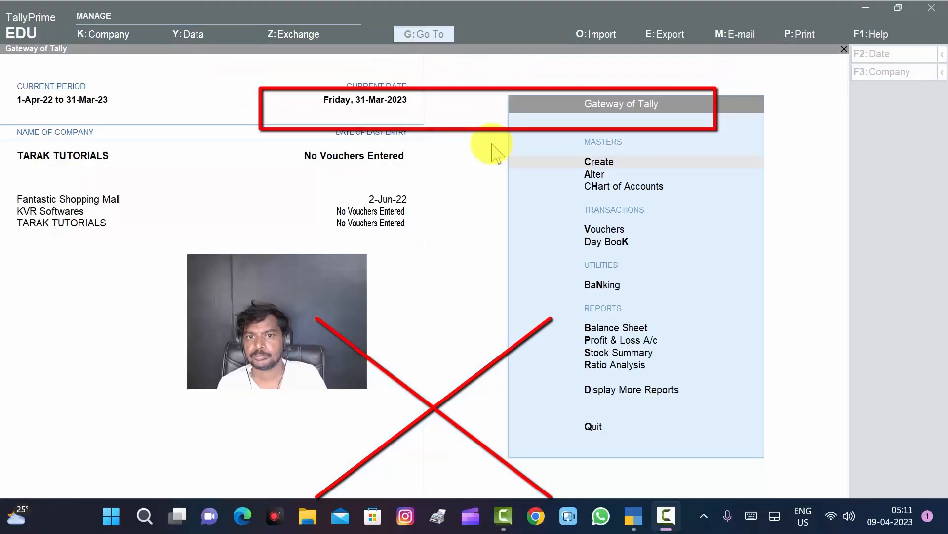
pyautogui.click(488, 152)
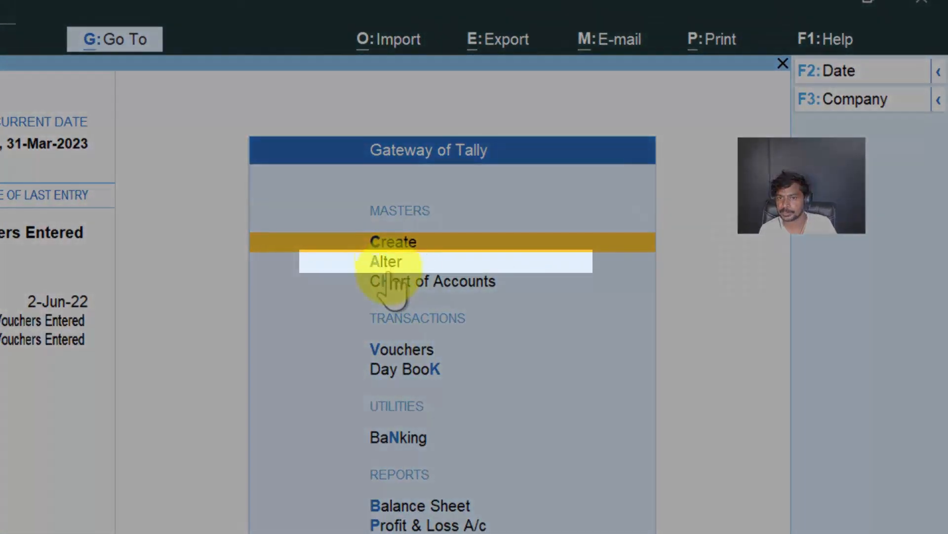
# Step: Open the master alteration list for TARAK TUTORIALS and choose its Change Company option
pyautogui.click(388, 267)
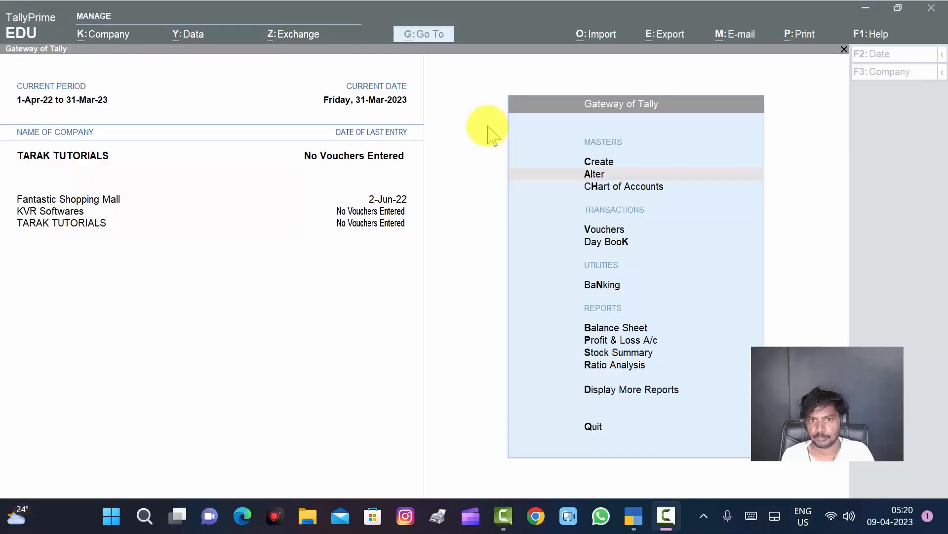
pyautogui.click(487, 123)
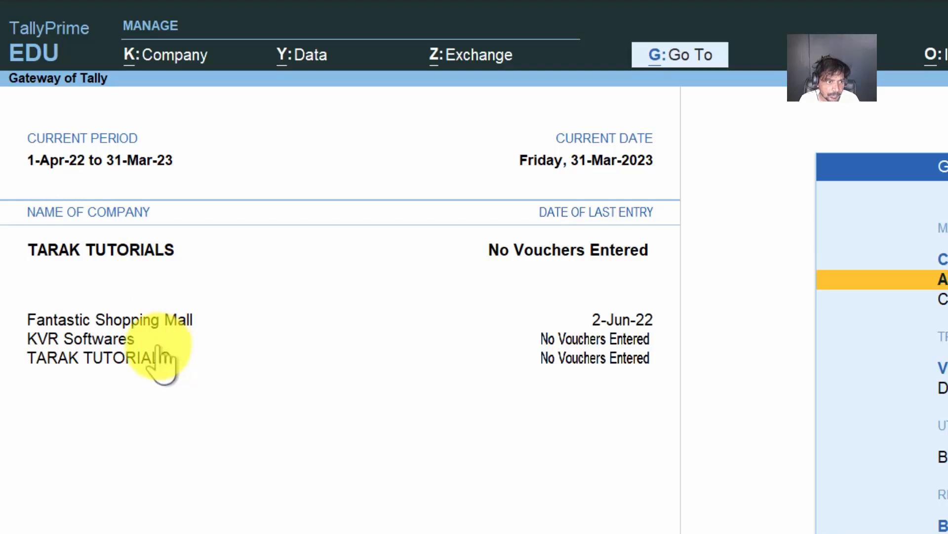
# Step: Switch the active company between Fantastic Shopping Mall, TARAK TUTORIALS and KVR Softwares in the loaded company list, ending on KVR Softwares
pyautogui.click(170, 322)
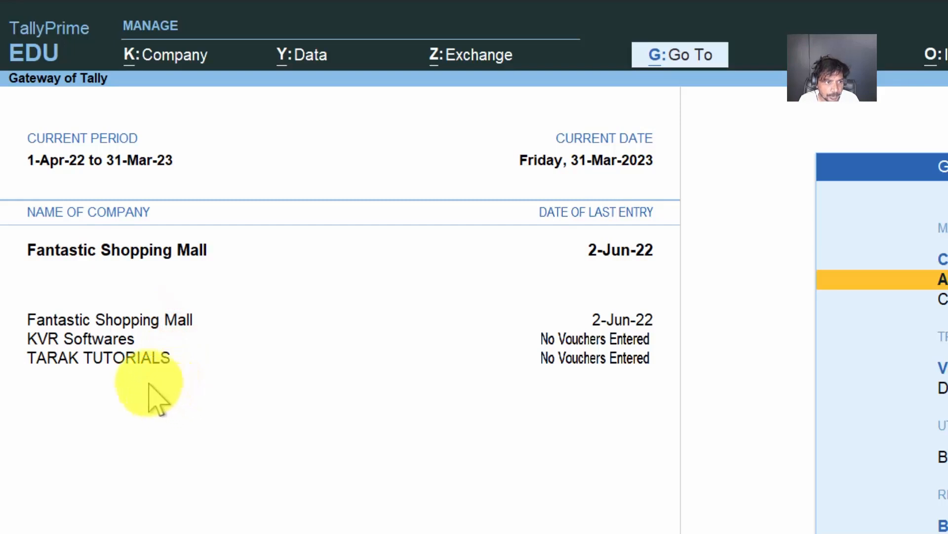
pyautogui.click(127, 358)
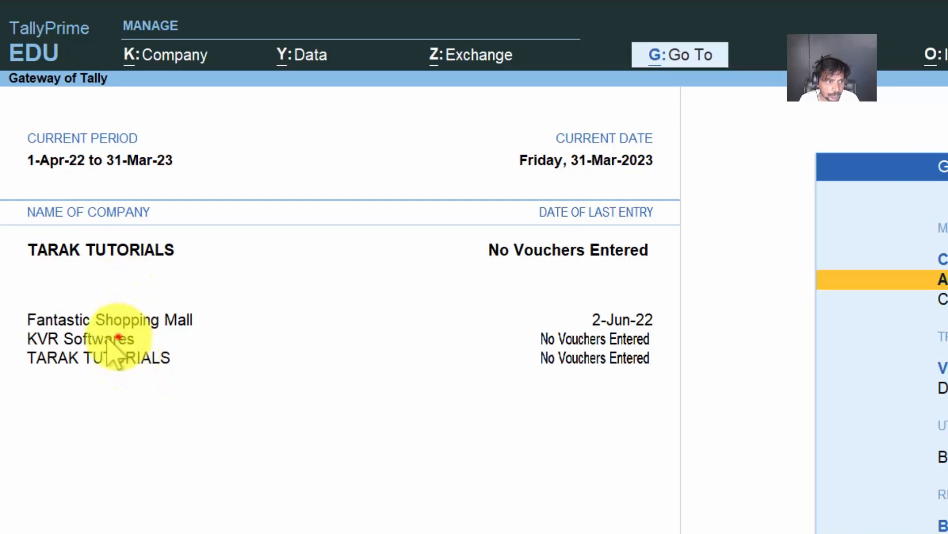
pyautogui.click(121, 339)
pyautogui.click(121, 320)
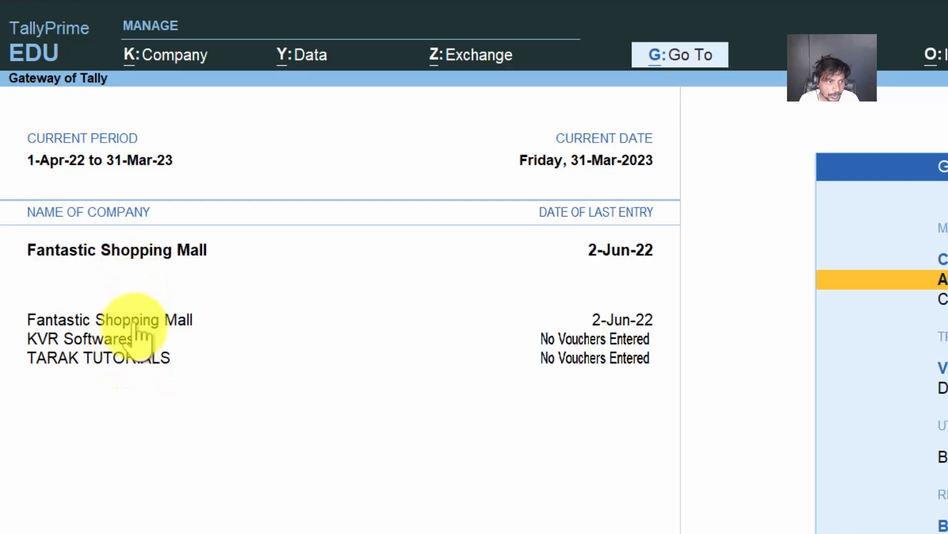
pyautogui.click(131, 356)
pyautogui.click(130, 335)
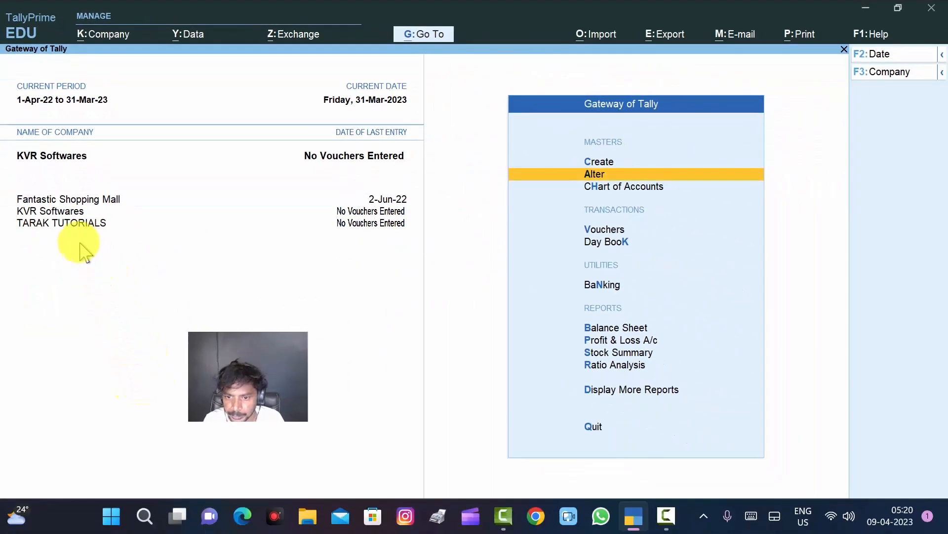
# Step: Change the active company to TARAK TUTORIALS through the Change Company list
pyautogui.press('F3')
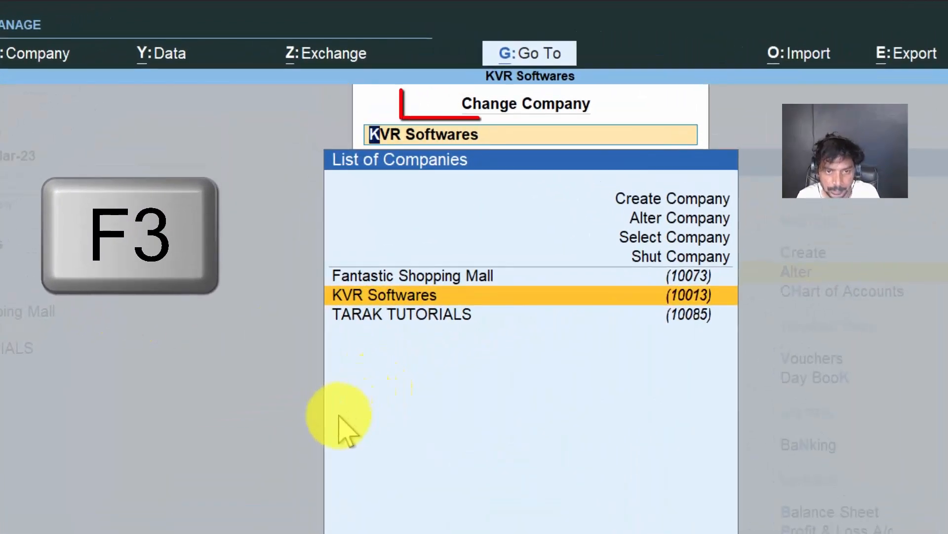
pyautogui.press('Up')
pyautogui.press('Down')
pyautogui.press('Down')
pyautogui.press('Up')
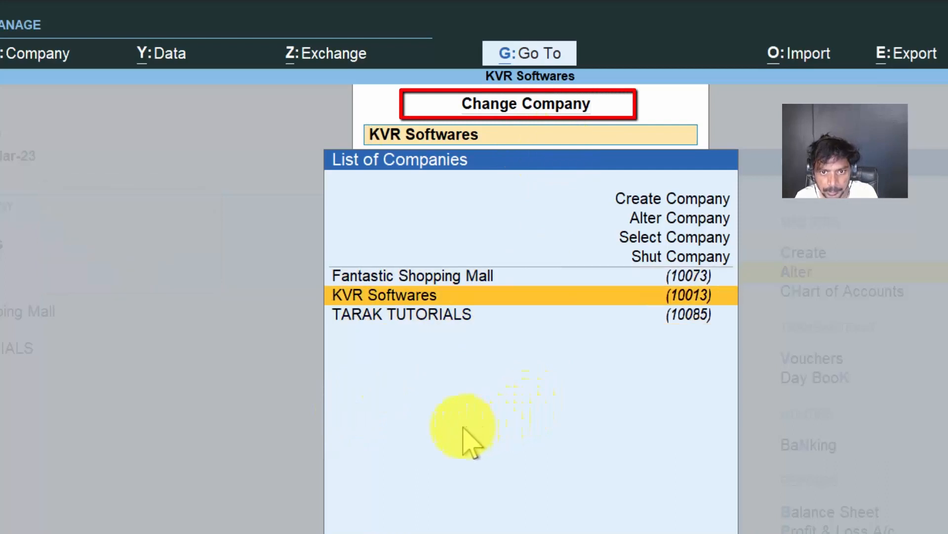
pyautogui.press('Down')
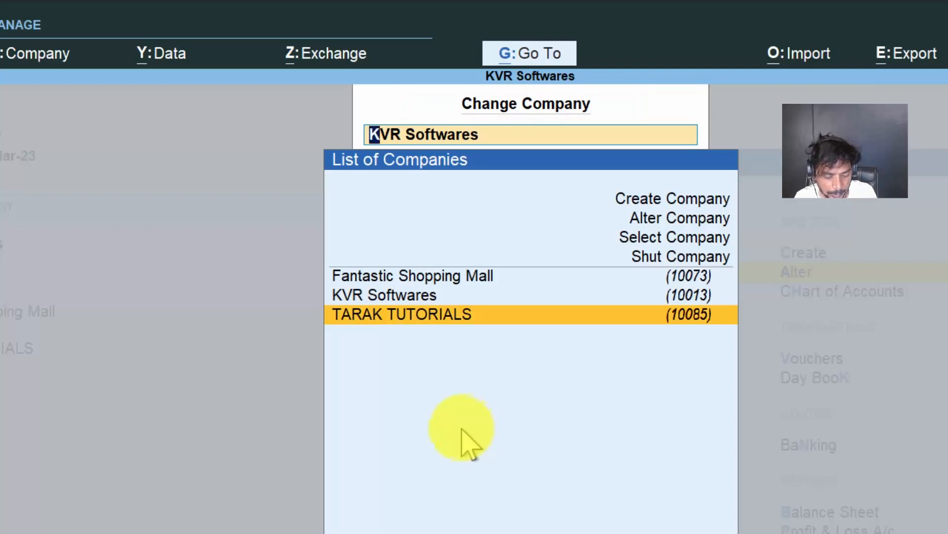
pyautogui.press('Return')
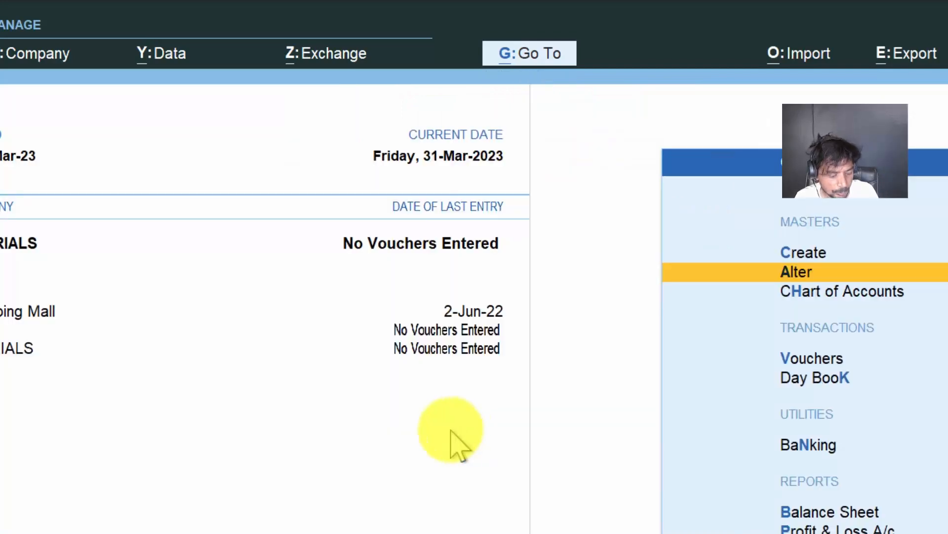